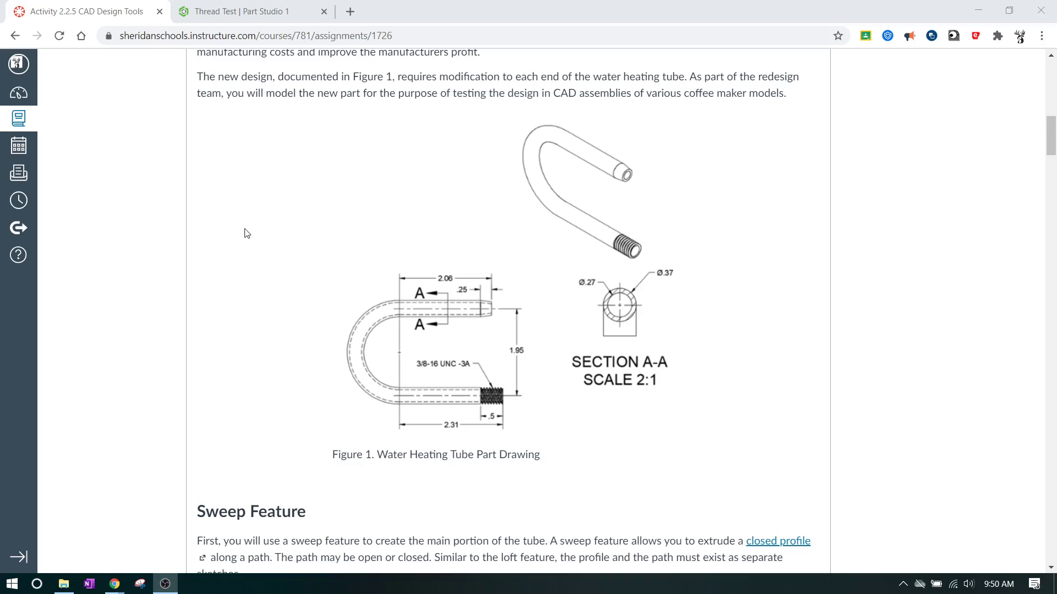
Step: Start a new sketch on the Top plane, viewed from directly above
left_click(261, 14)
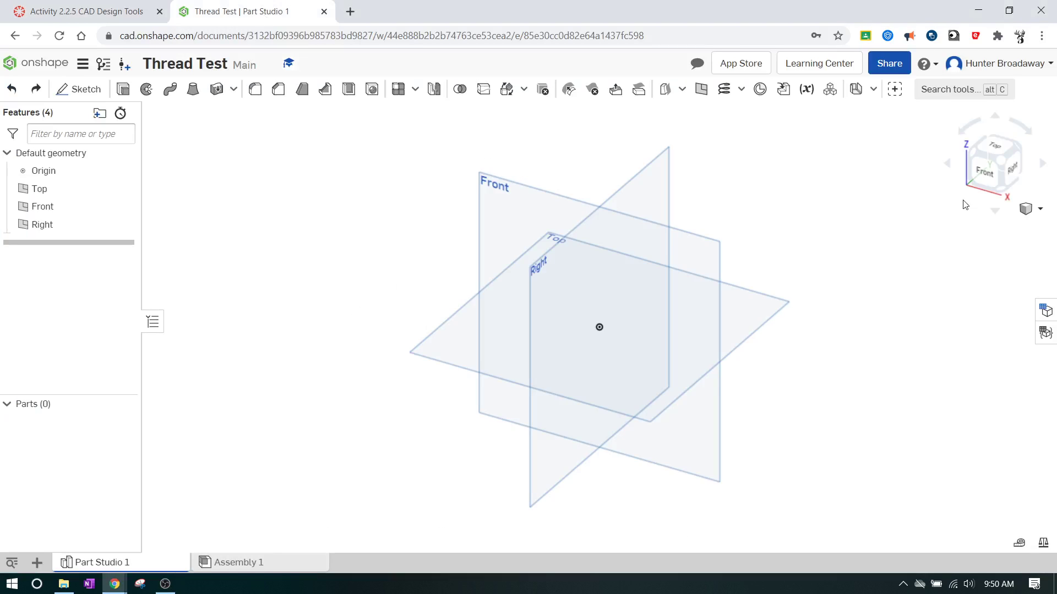
left_click(999, 149)
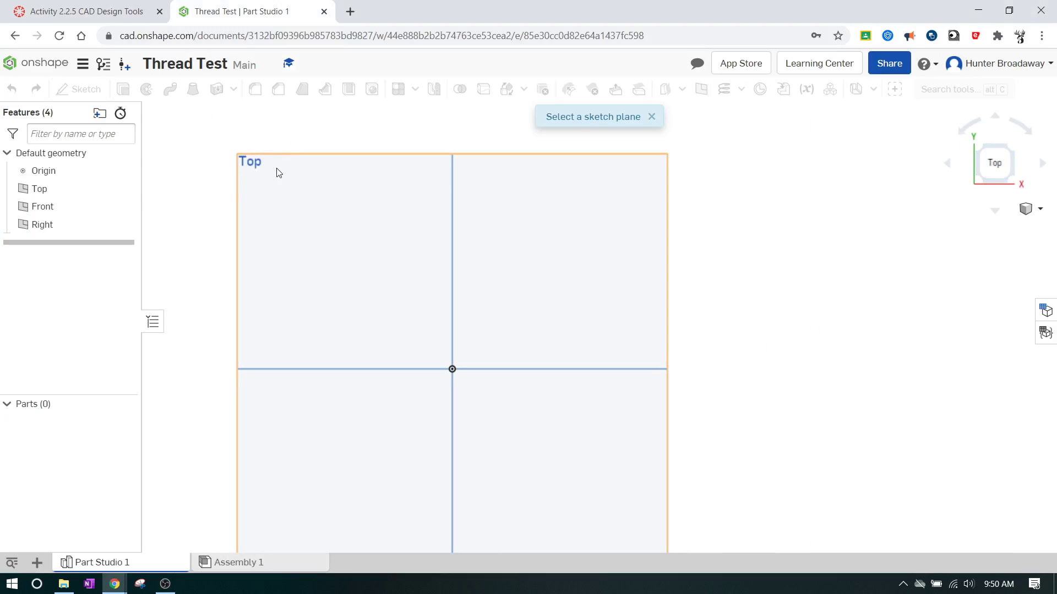
left_click(643, 160)
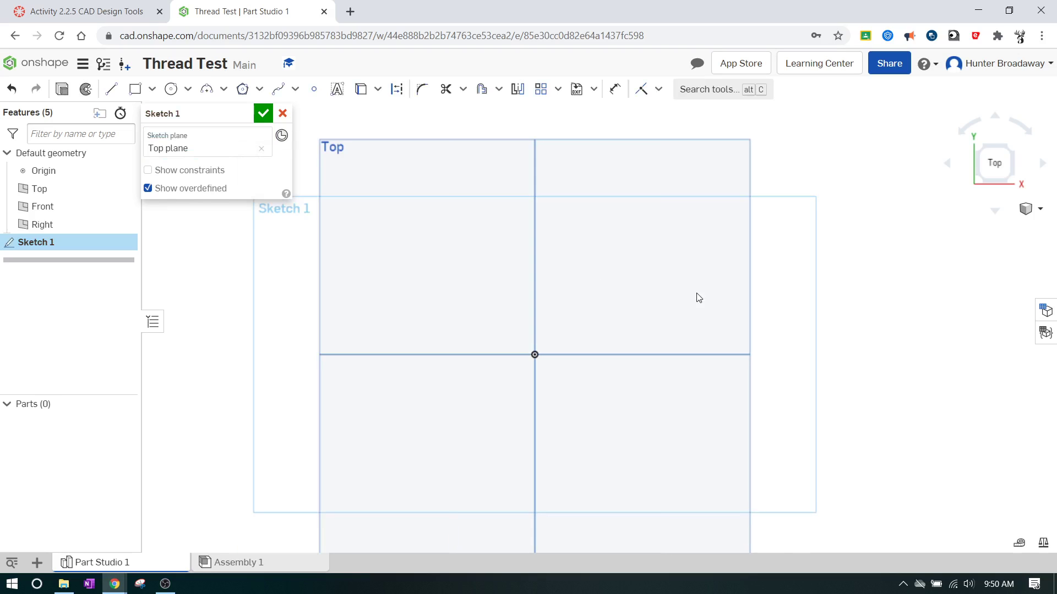
middle_click_drag(481, 309, 510, 317)
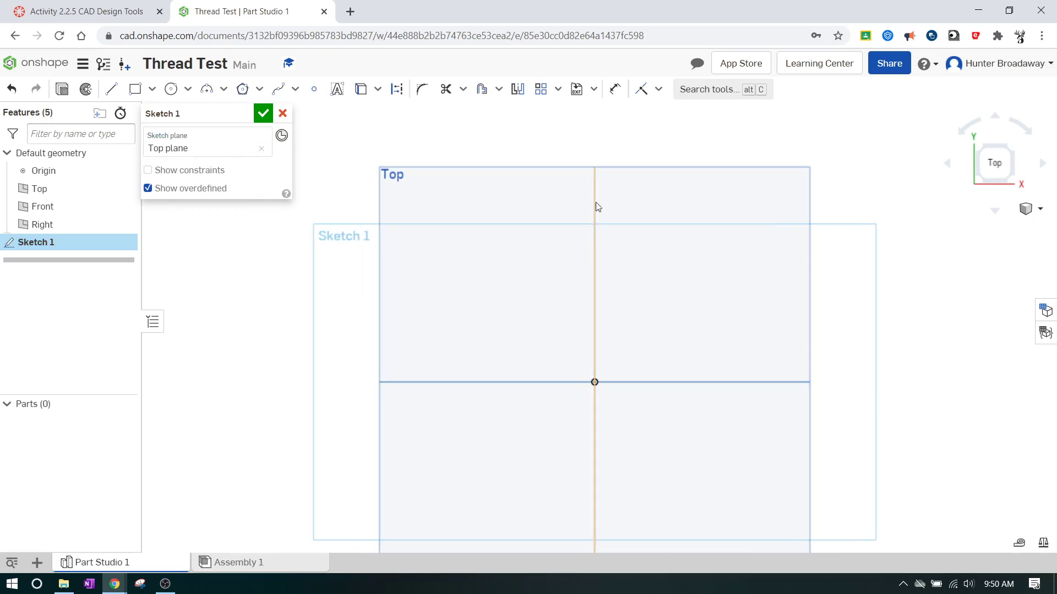
scroll(533, 302, "up", 3)
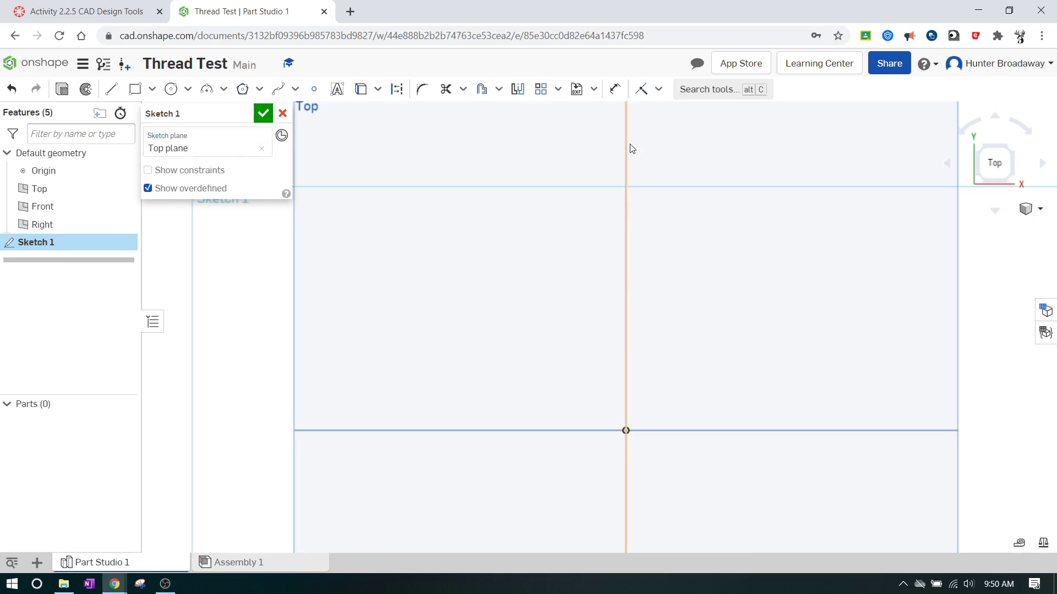
Step: Draw a horizontal line left from the vertical axis and delete a stray diagonal segment
left_click(111, 89)
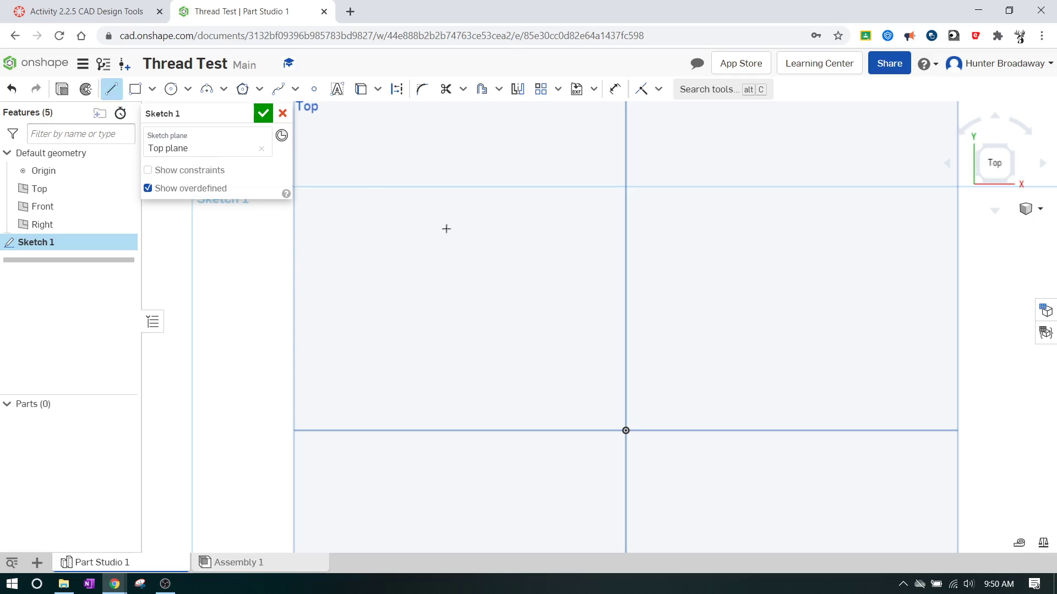
left_click(626, 283)
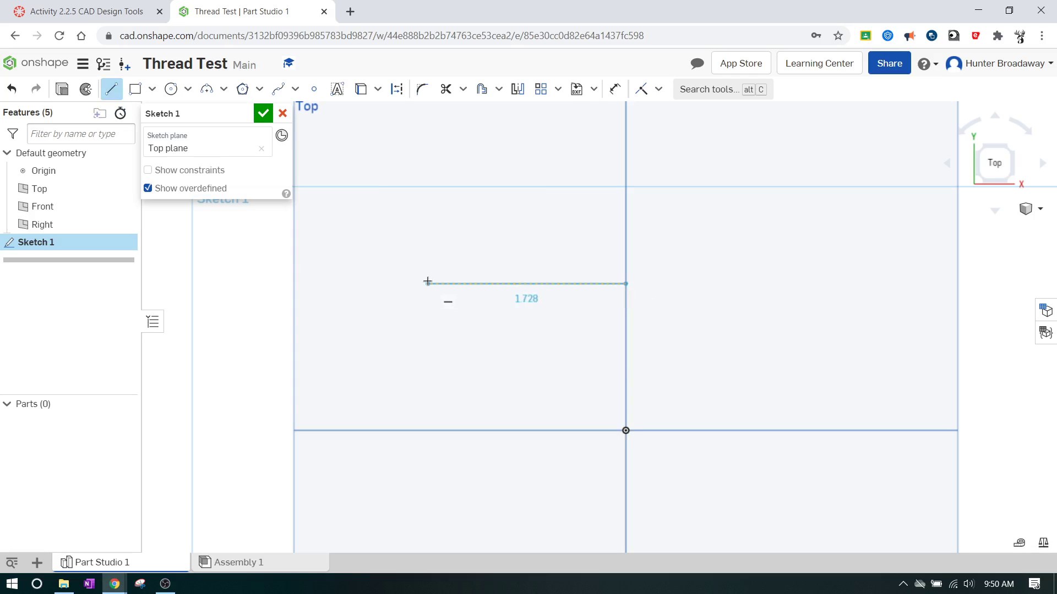
left_click(374, 283)
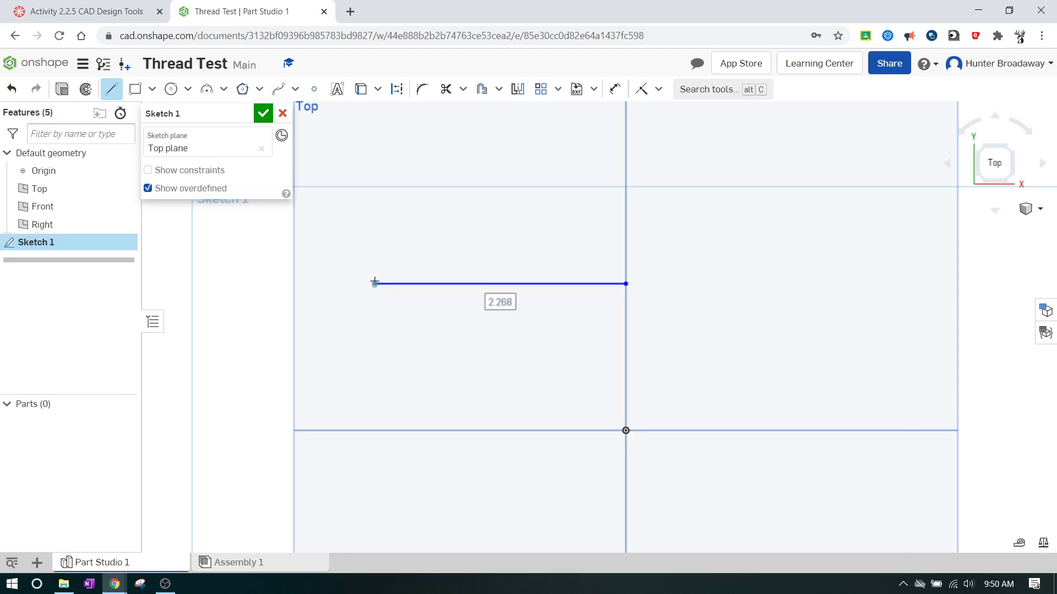
left_click(419, 337)
key("Escape")
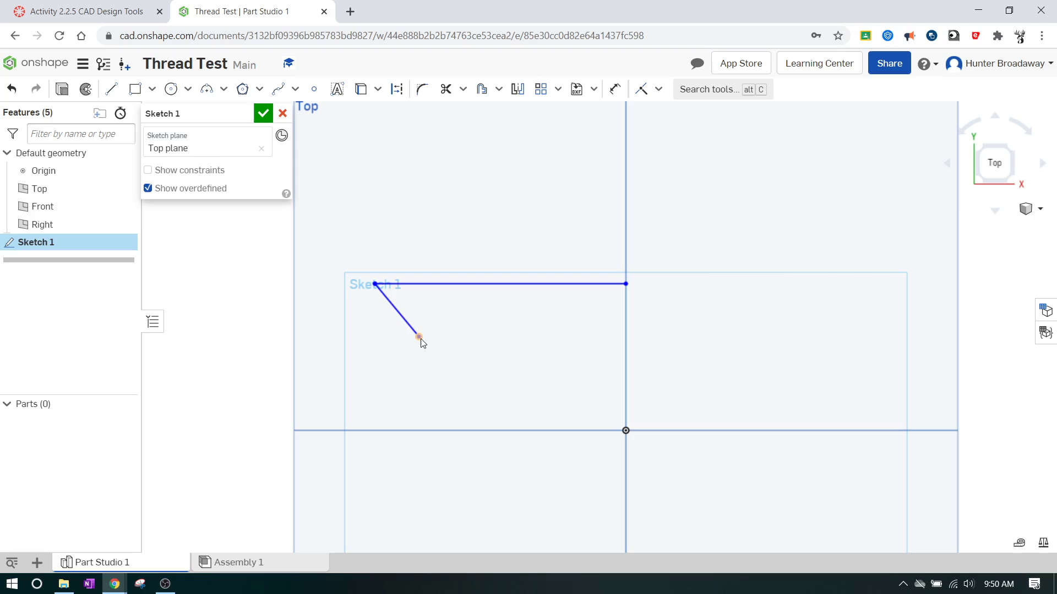
left_click(394, 314)
key("Delete")
right_click(483, 287)
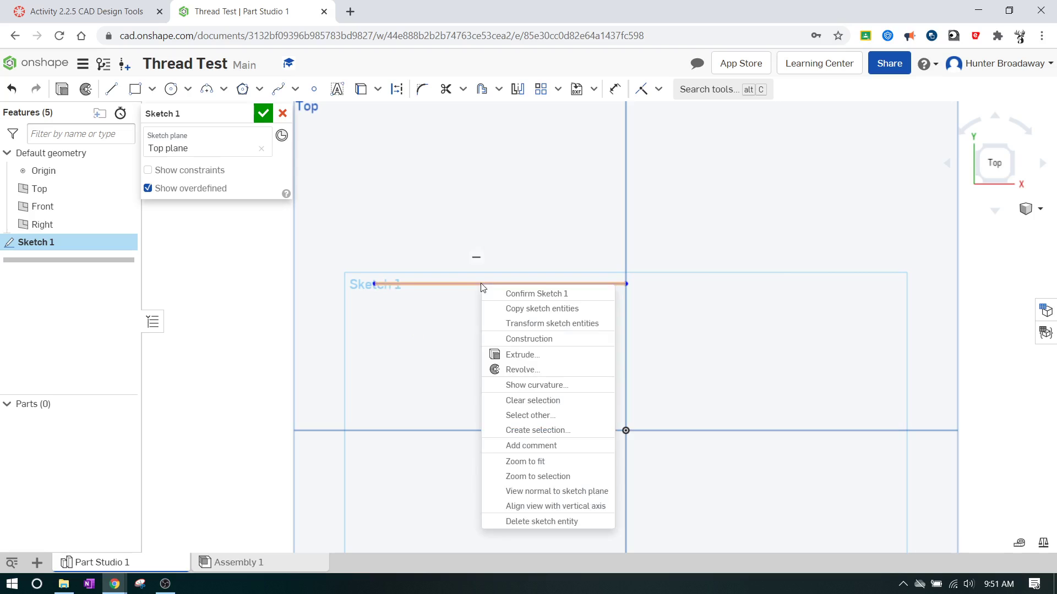
left_click(407, 316)
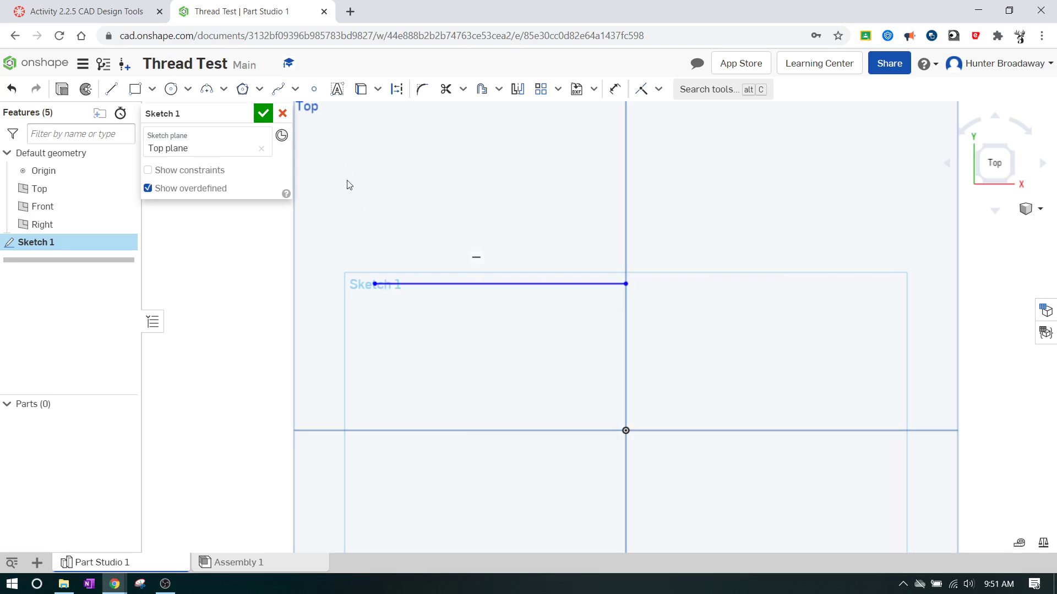
Step: Dimension the horizontal line's length to 2.31
left_click(615, 89)
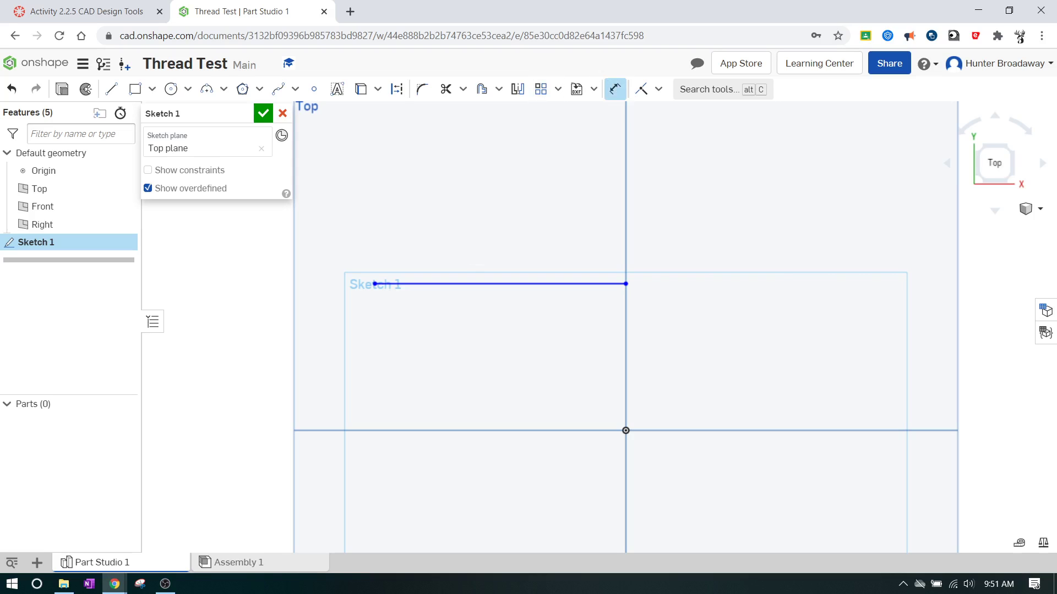
left_click(499, 286)
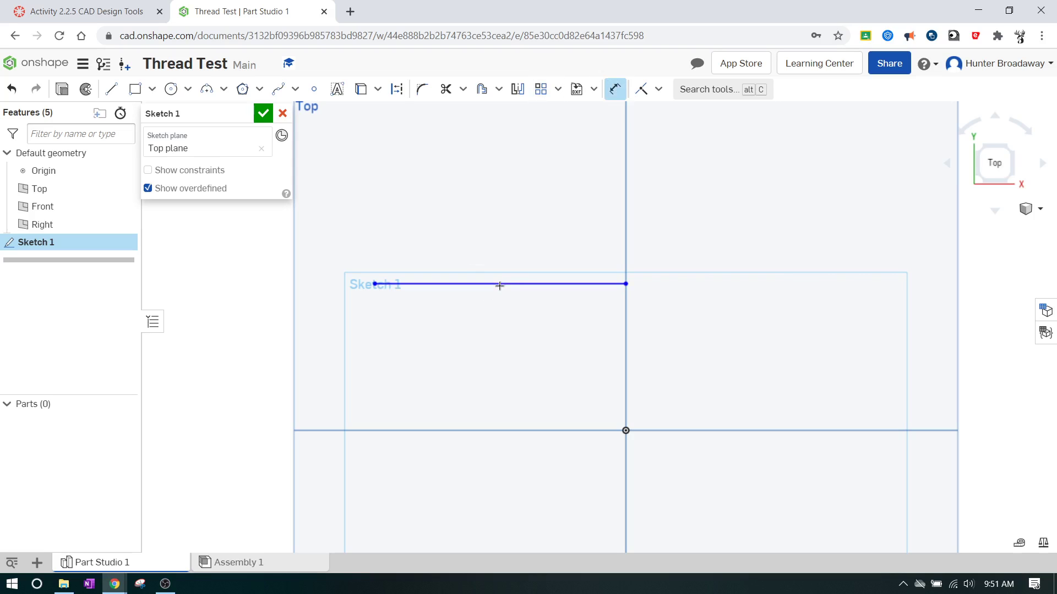
left_click(498, 322)
type("2")
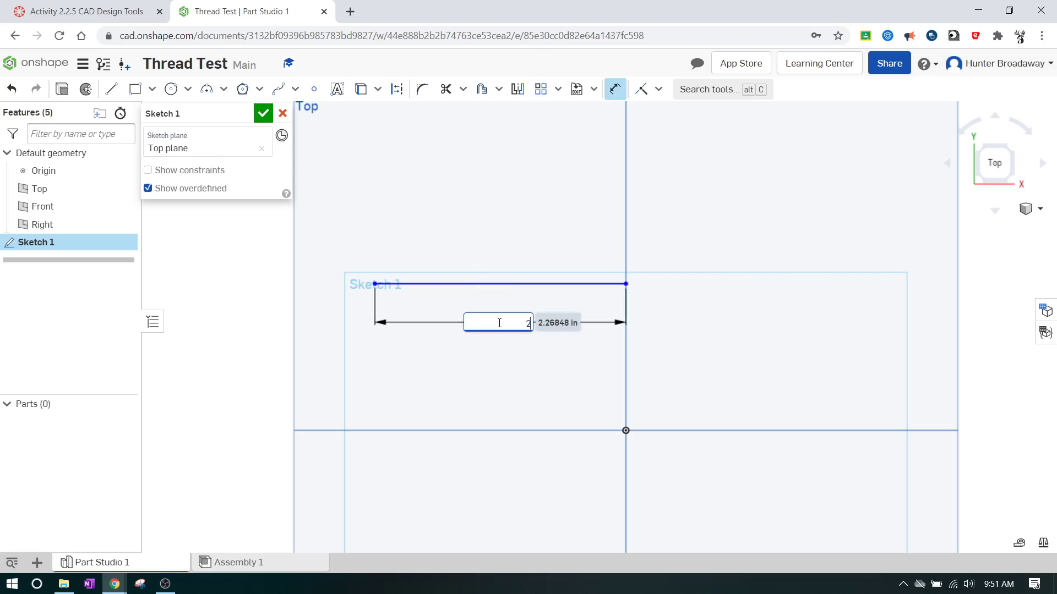
type(".31")
key("Return")
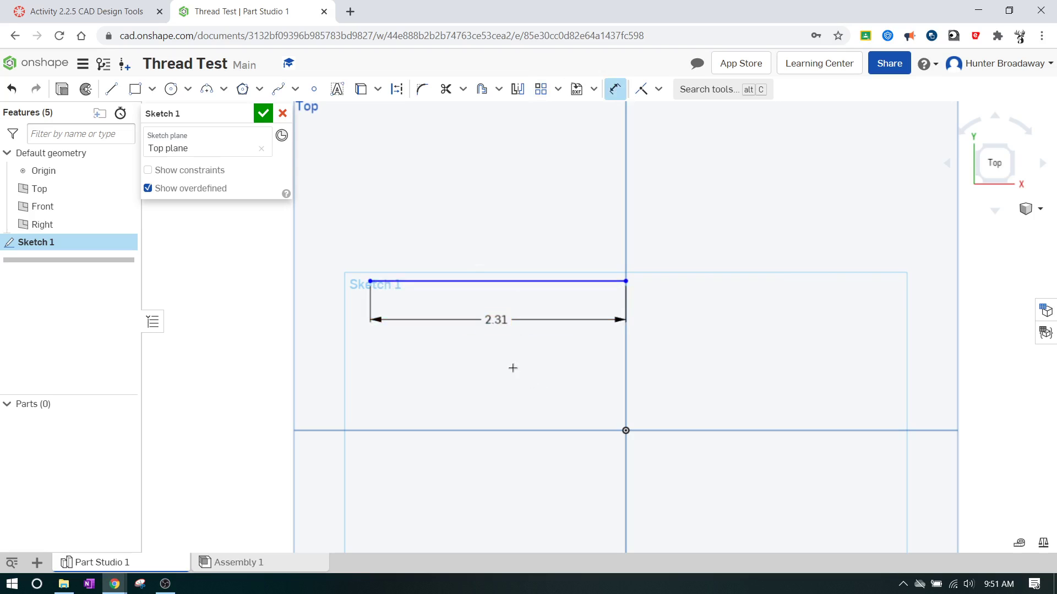
mouse_move(573, 379)
middle_mouse_down()
mouse_move(618, 414)
mouse_move(672, 427)
mouse_move(655, 468)
middle_mouse_up()
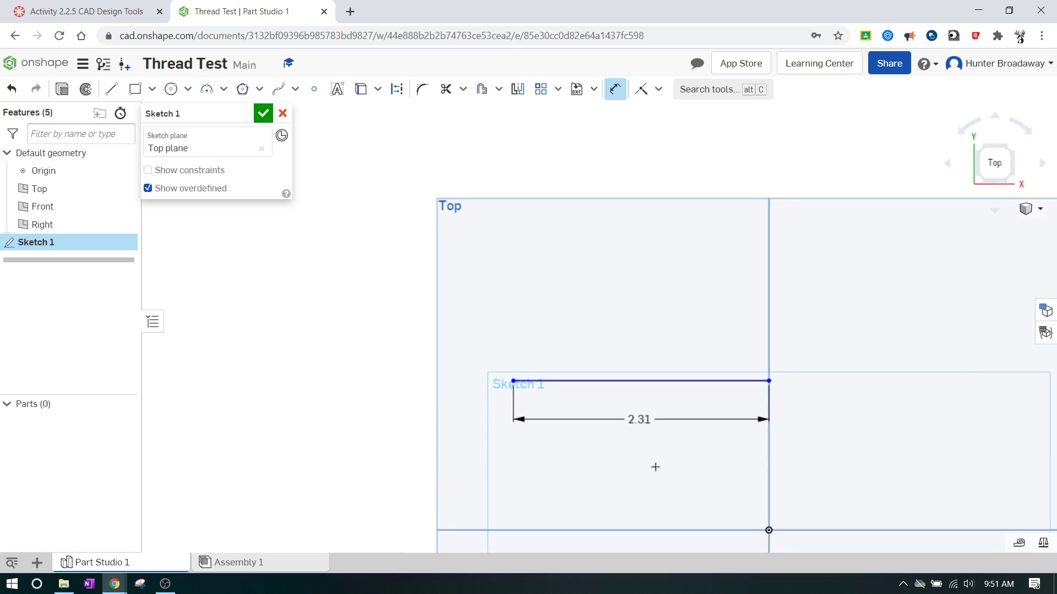
Step: Draw a 1.95 vertical line up from the horizontal line's left end
left_click(111, 89)
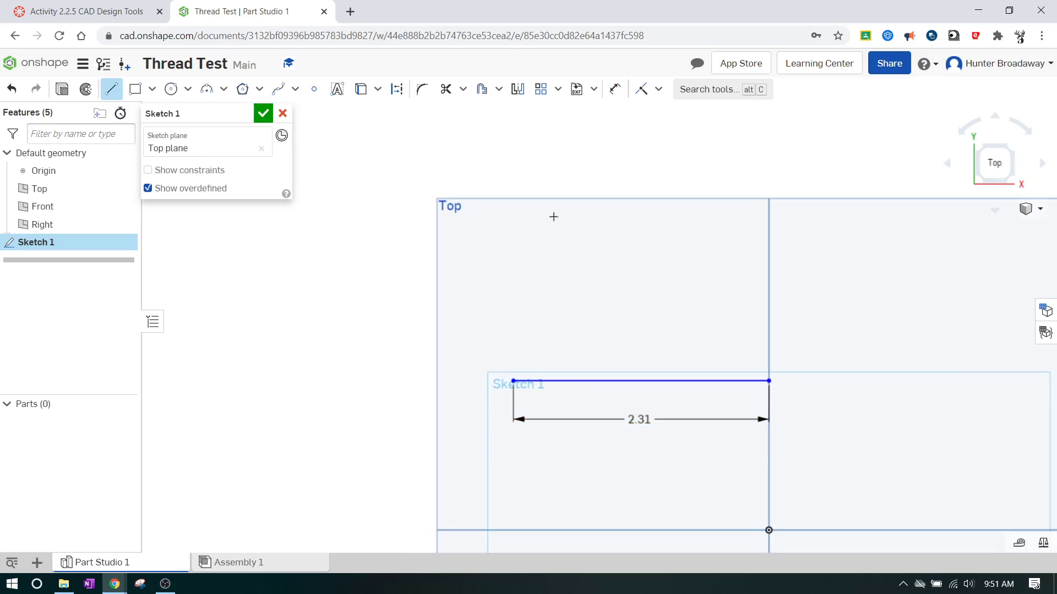
left_click(512, 381)
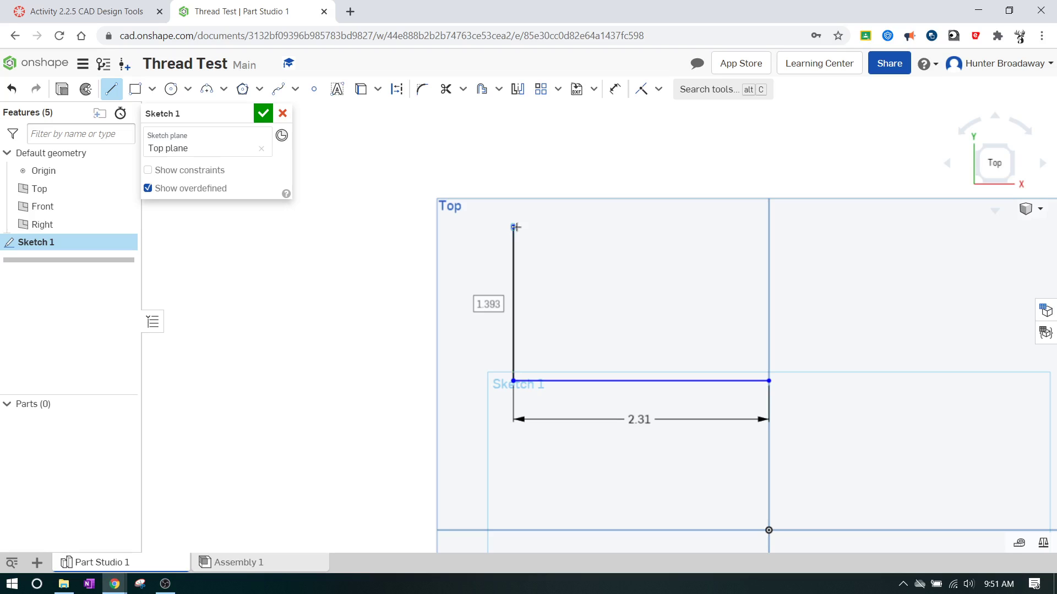
type("1")
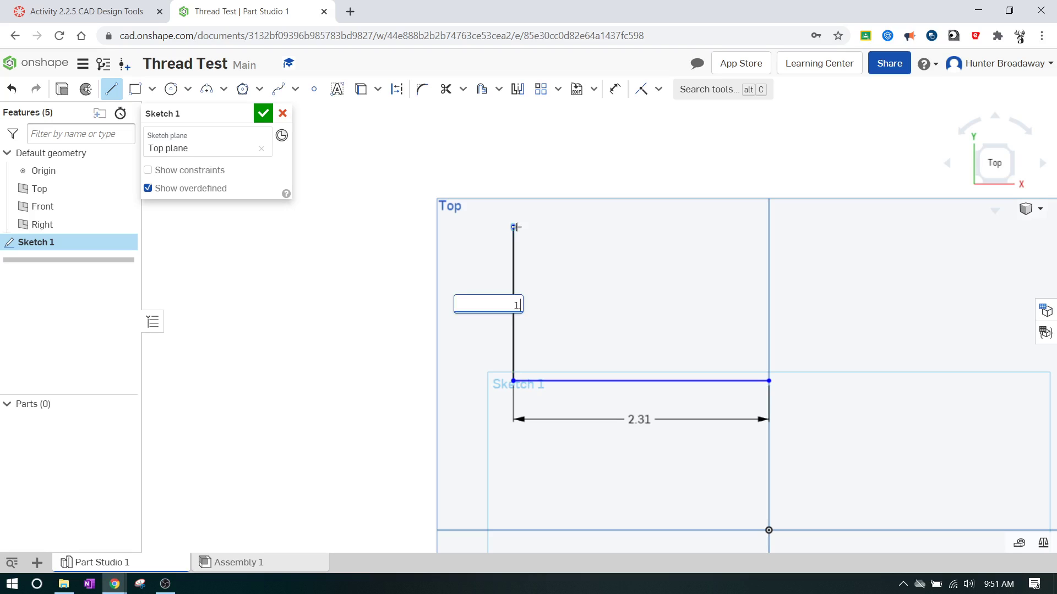
type(".95")
key("Return")
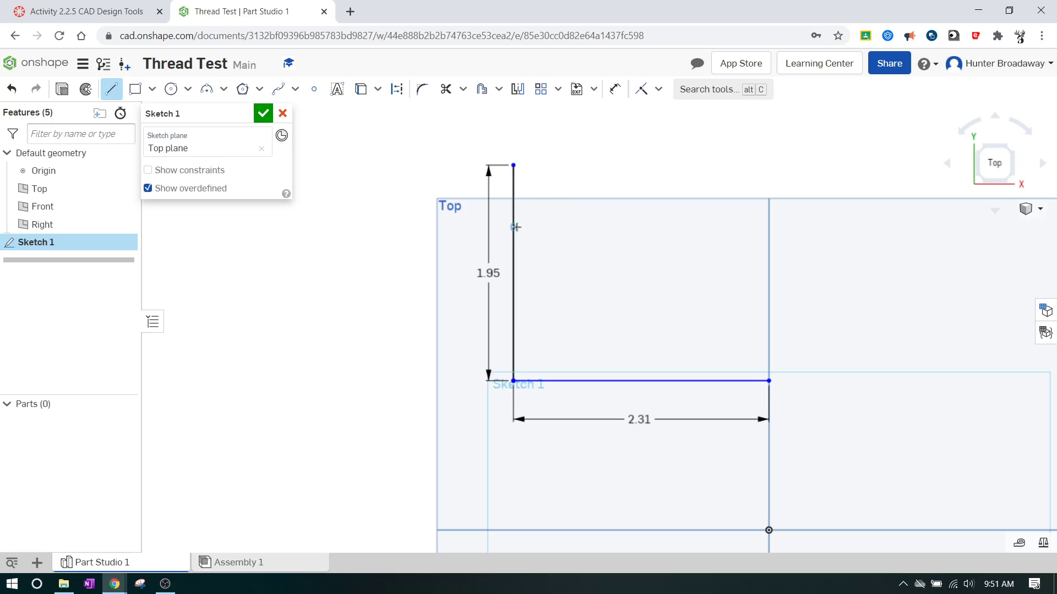
key("Escape")
Step: Draw a circle centred on the vertical line's midpoint, passing through its top end
left_click(170, 90)
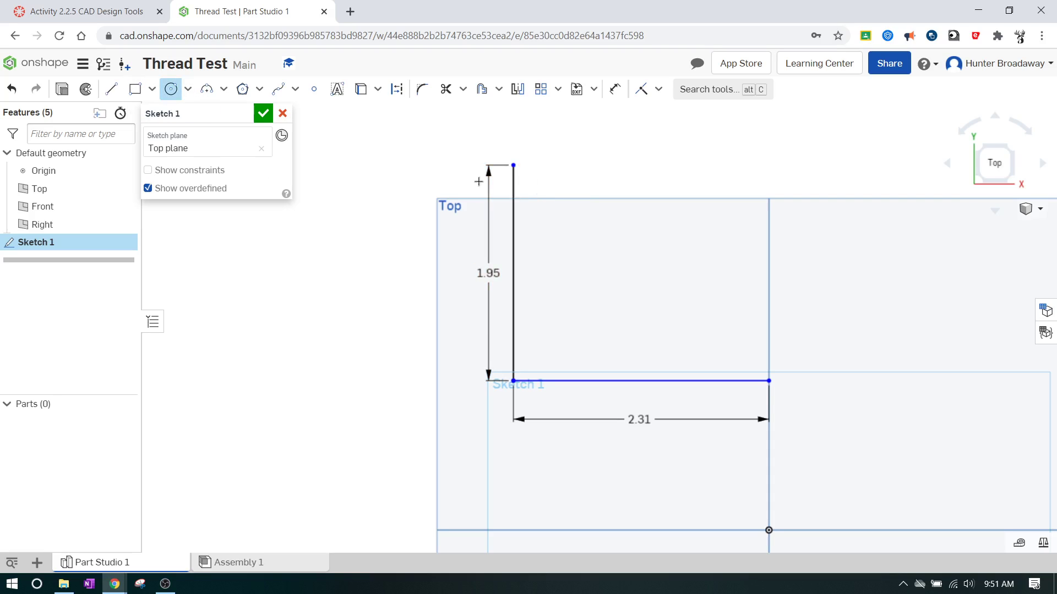
left_click(513, 273)
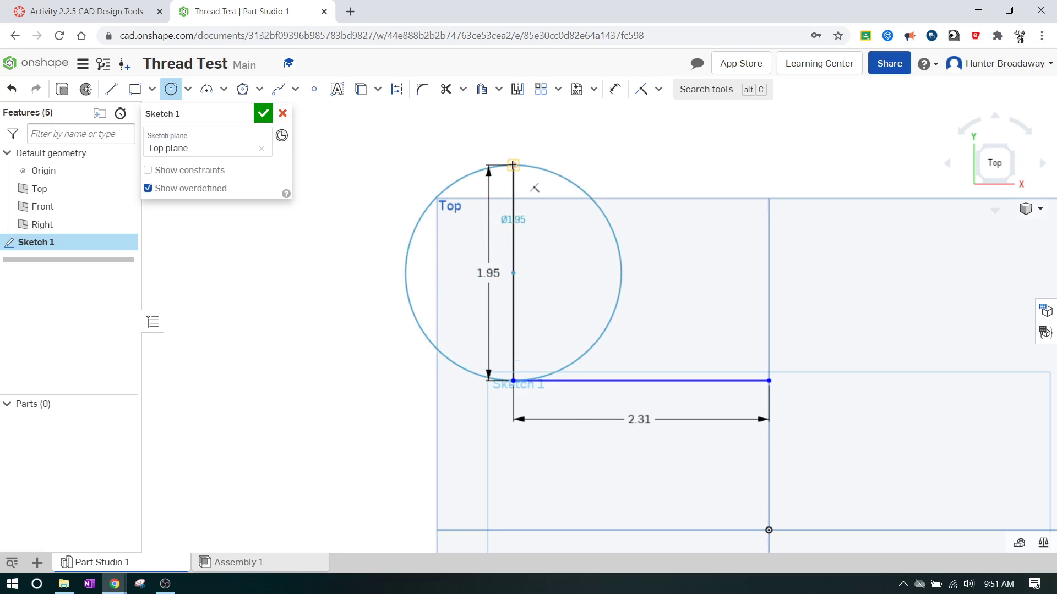
left_click(513, 165)
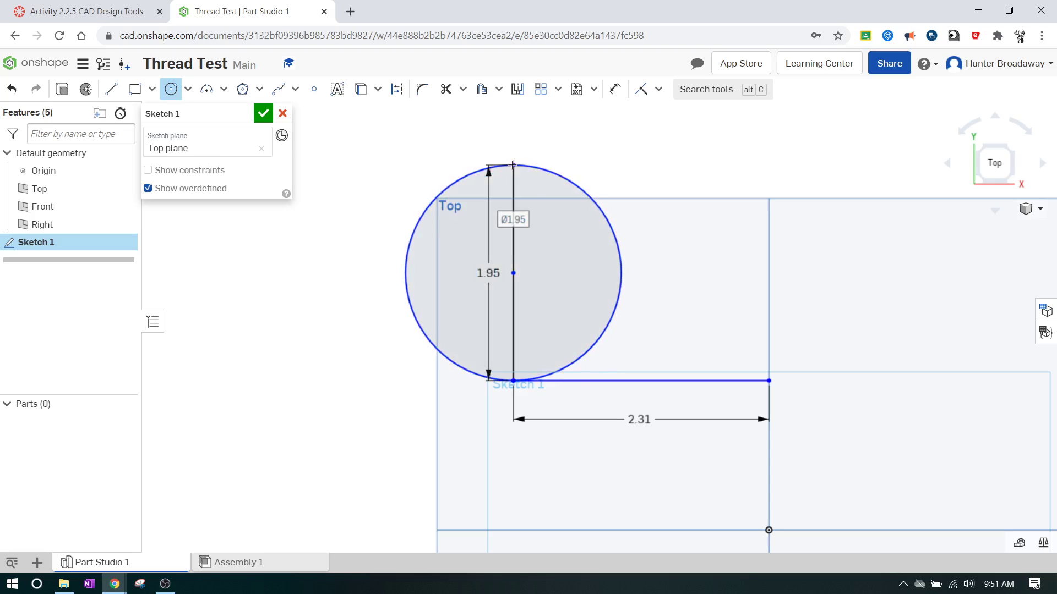
key("Escape")
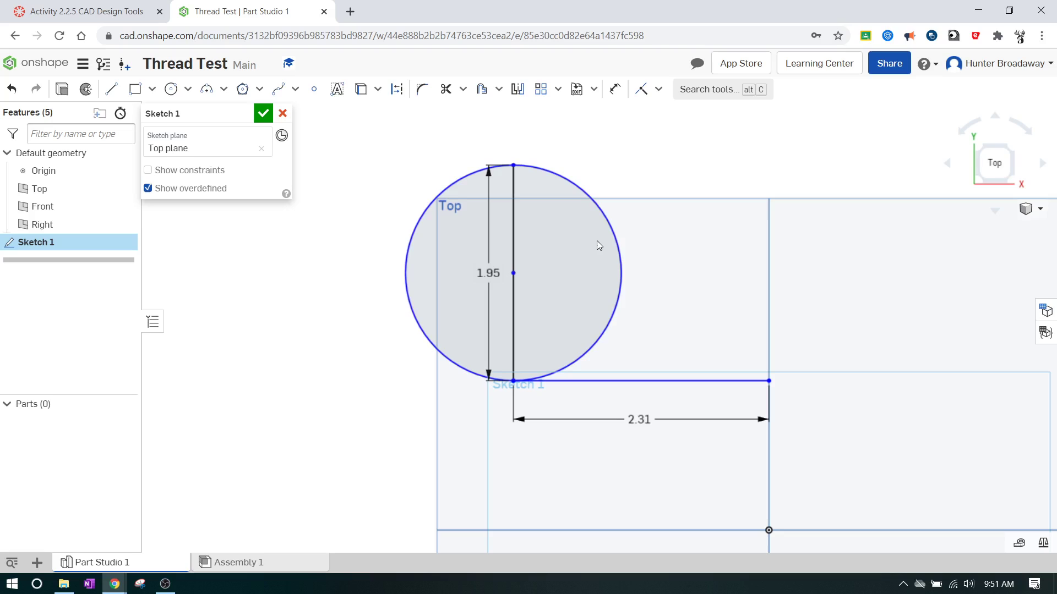
Step: Trim the circle's right half and the vertical line, leaving a semicircular arc
left_click(446, 92)
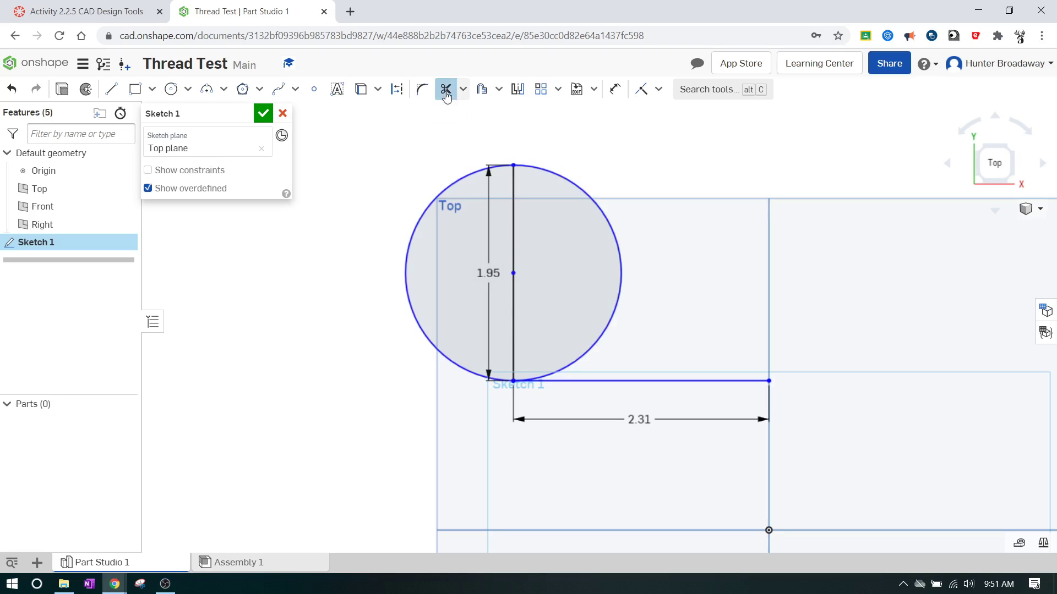
left_click(573, 183)
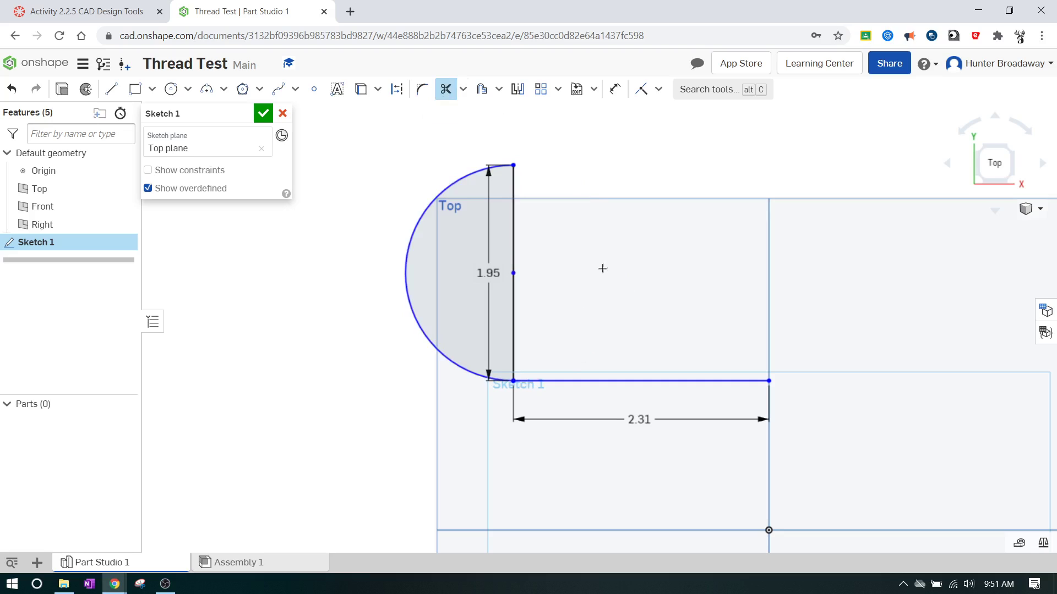
left_click(512, 238)
left_click(513, 302)
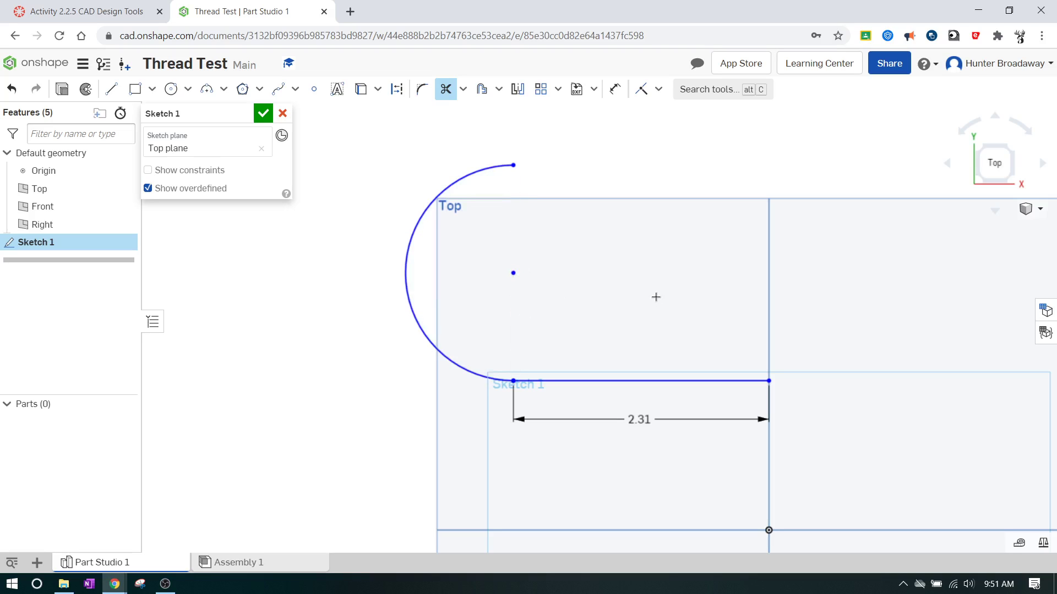
key("Escape")
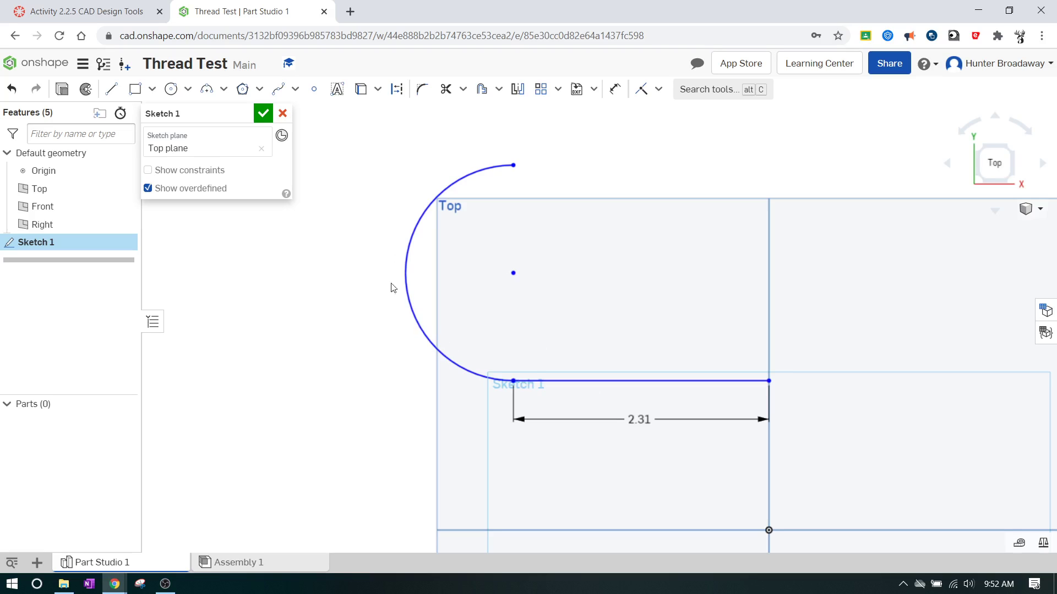
Step: Draw a horizontal line right from the arc's top end, length 2.06-.25 (1.81)
left_click(113, 92)
left_click(513, 165)
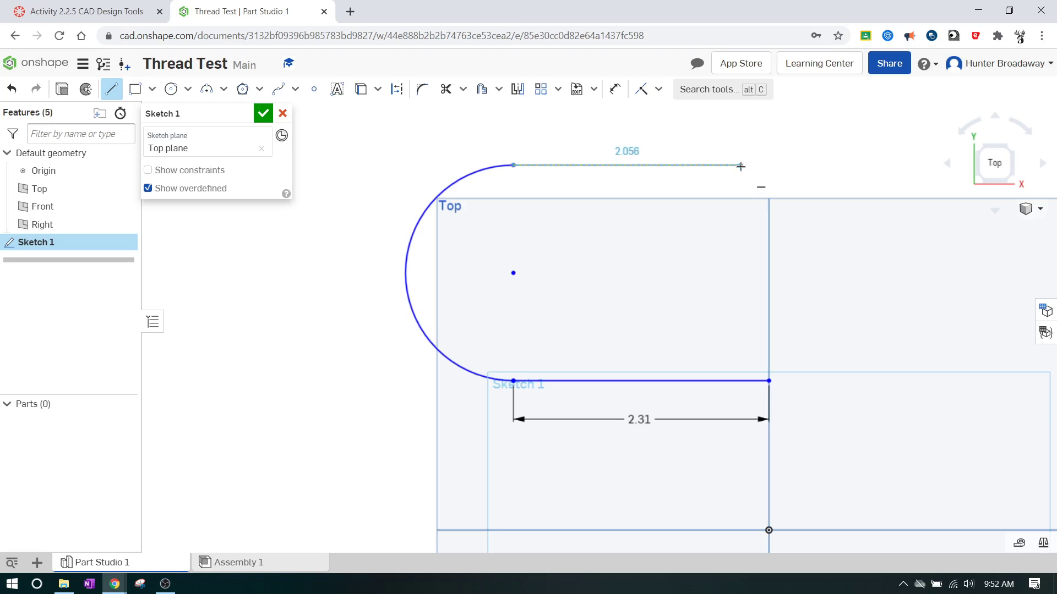
left_click(740, 166)
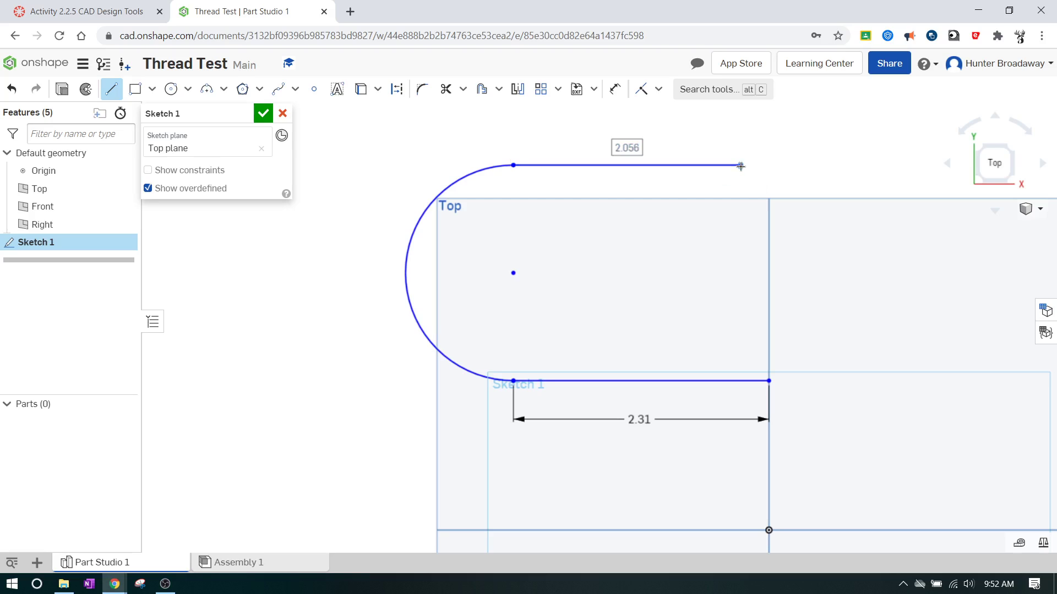
type("2.0")
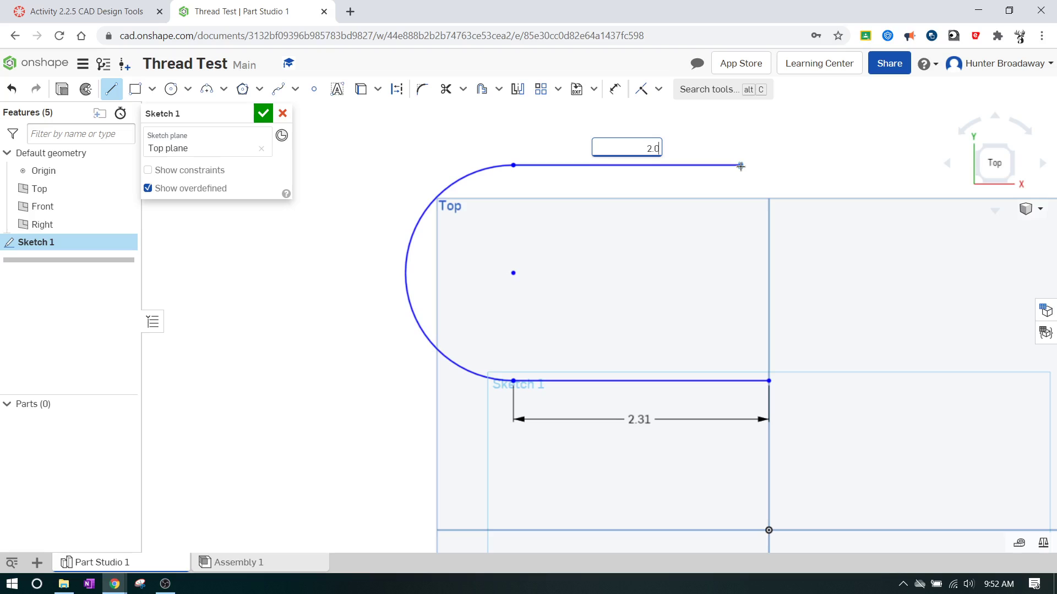
type("6-.25")
key("Return")
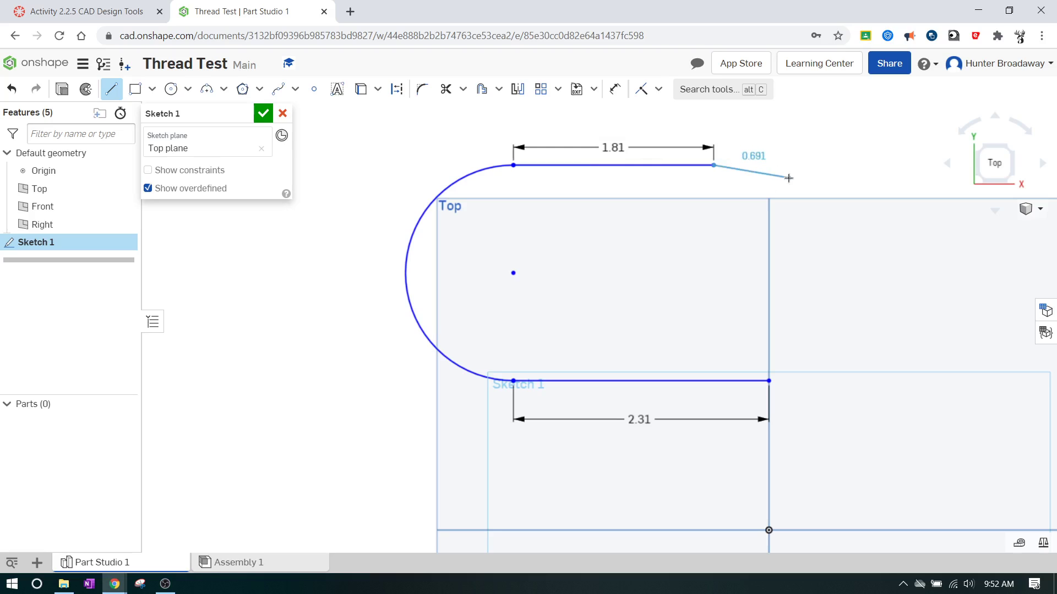
key("Escape")
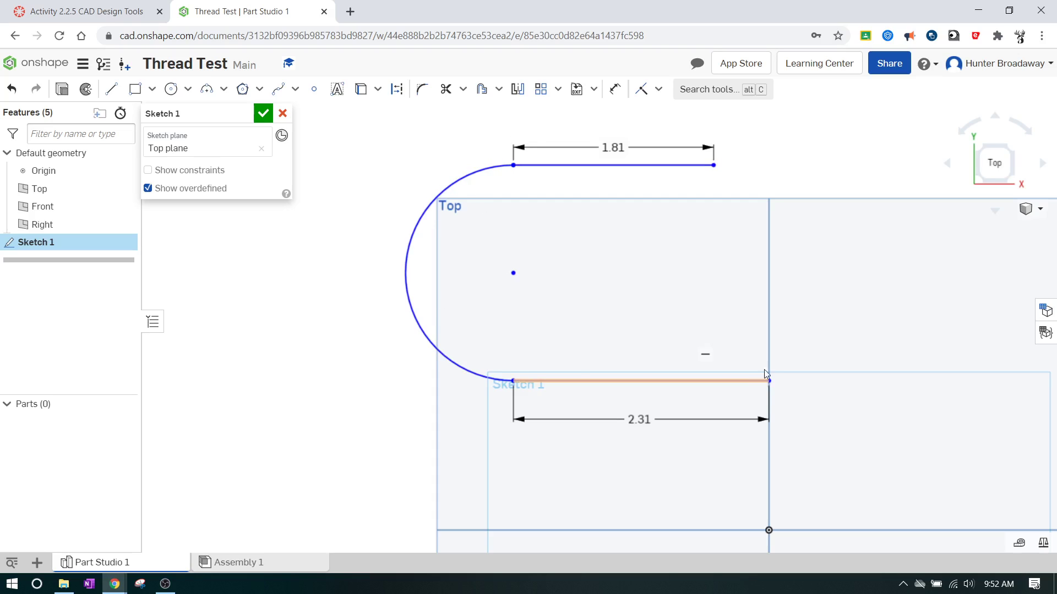
Step: Accept the U-shaped path sketch in the isometric view
left_click(1012, 183)
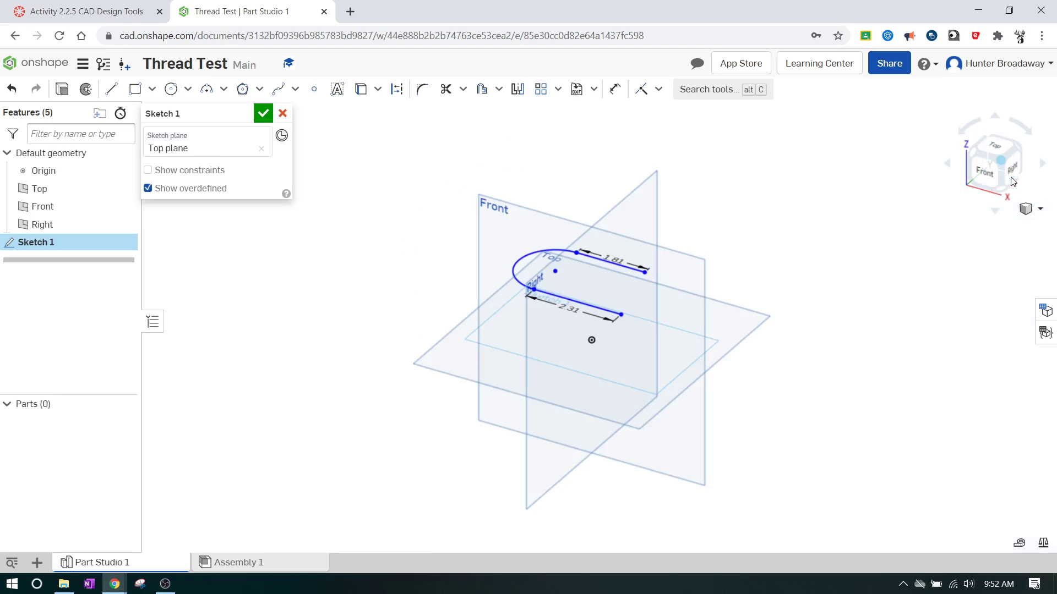
scroll(621, 314, "up", 2)
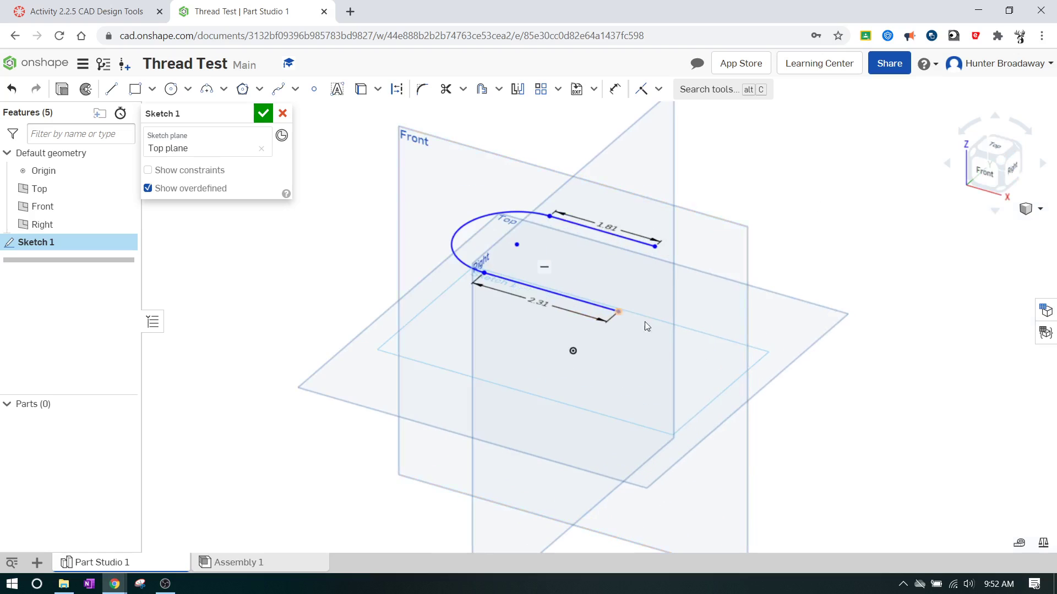
left_click(467, 225)
key("Escape")
left_click(263, 114)
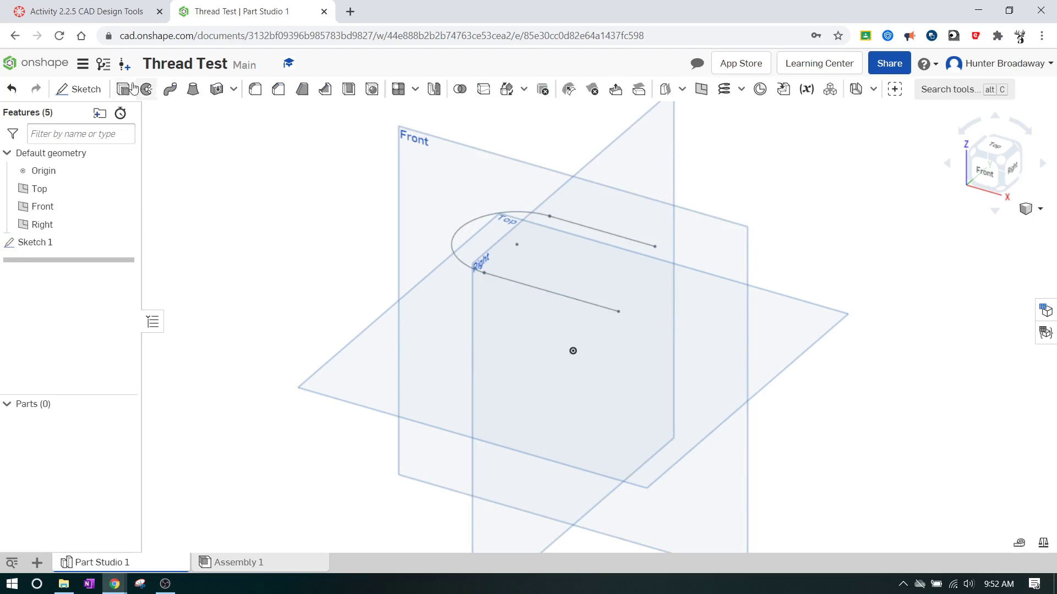
Step: Start a new sketch on the Right plane, viewed head-on
left_click(76, 91)
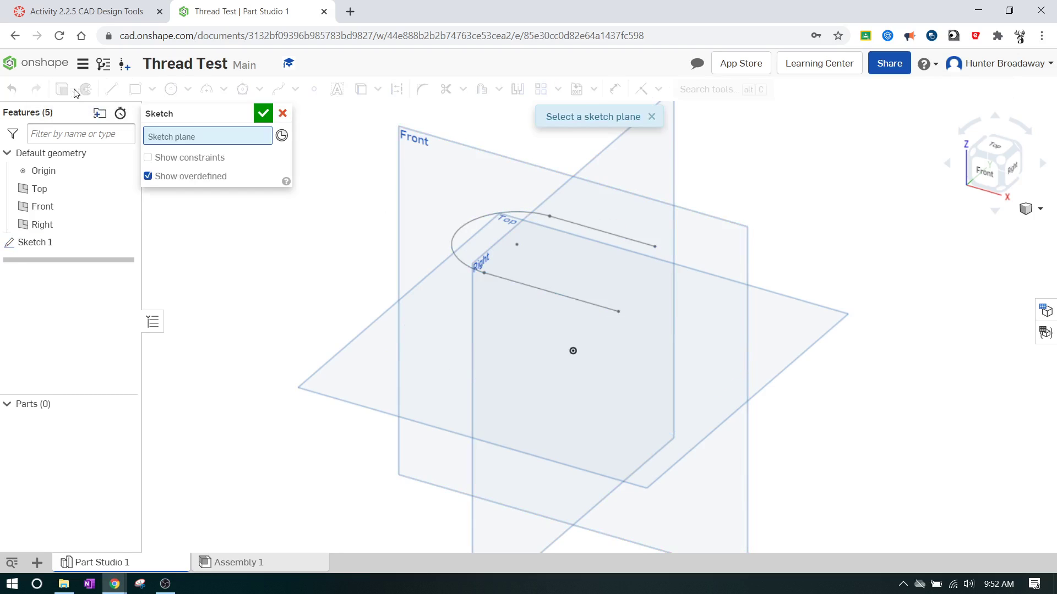
left_click(667, 163)
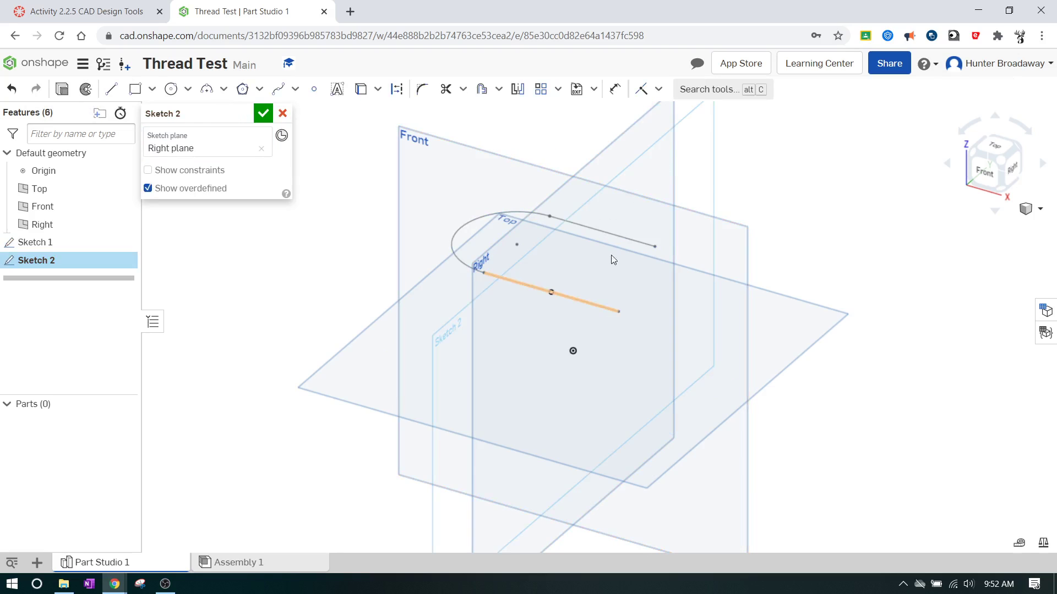
left_click(1013, 170)
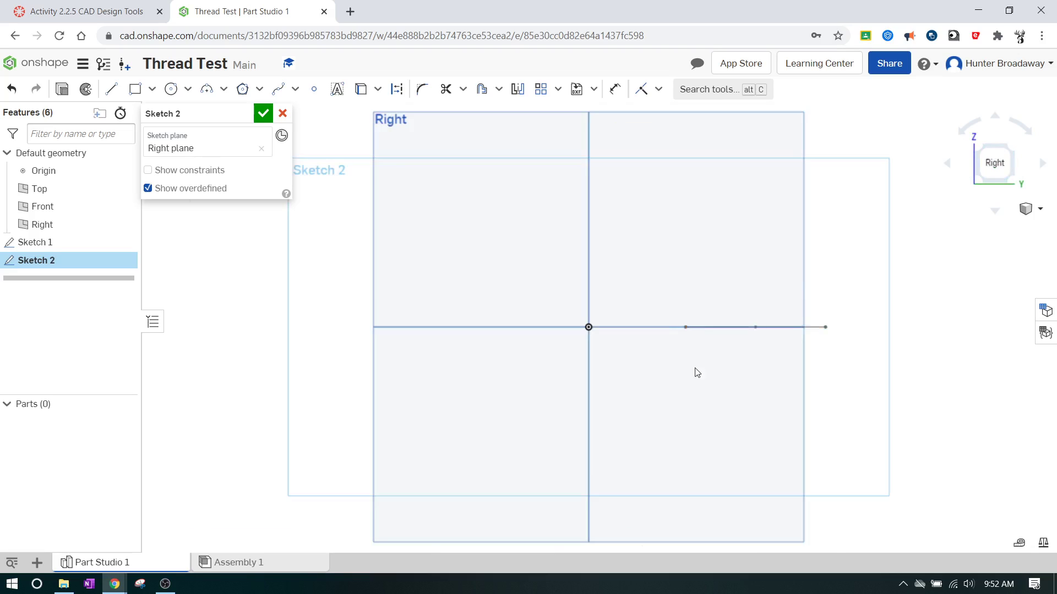
scroll(704, 336, "up", 5)
scroll(703, 337, "up", 3)
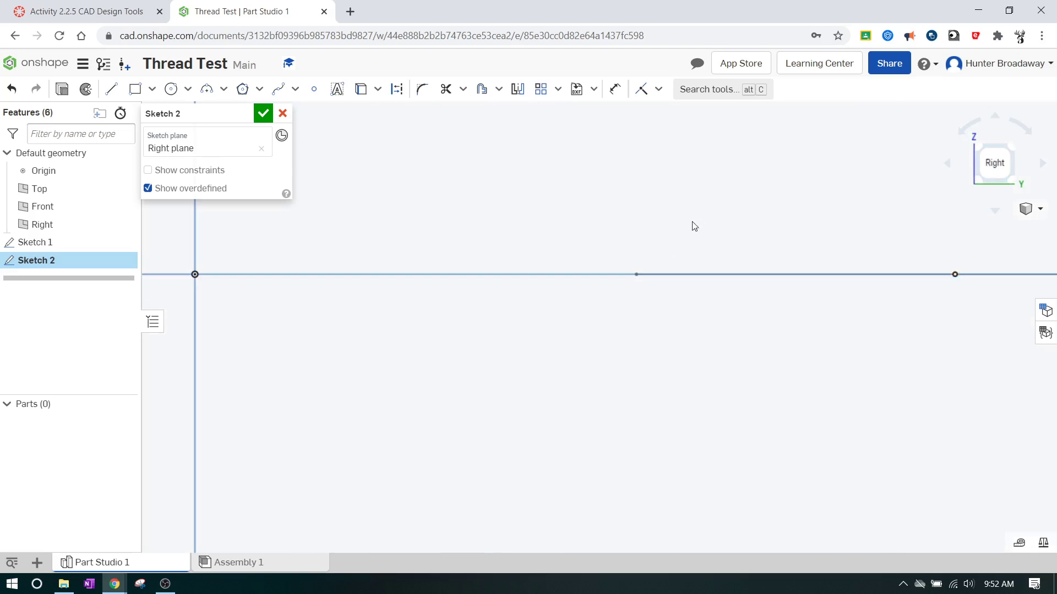
Step: Draw a 0.37-diameter circle at the bottom line's end and accept the sketch
left_click(174, 93)
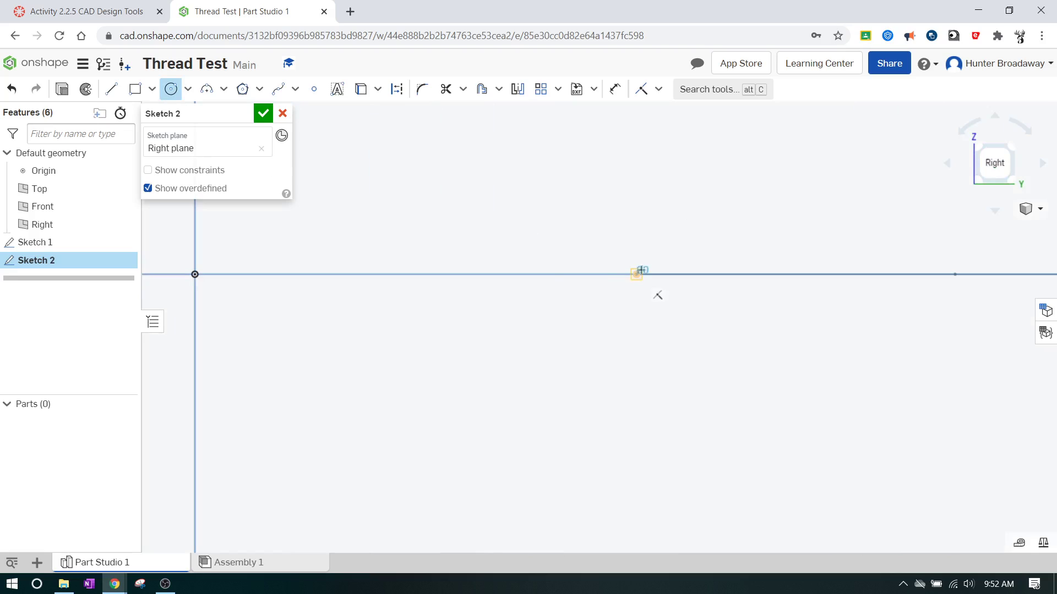
left_click(636, 274)
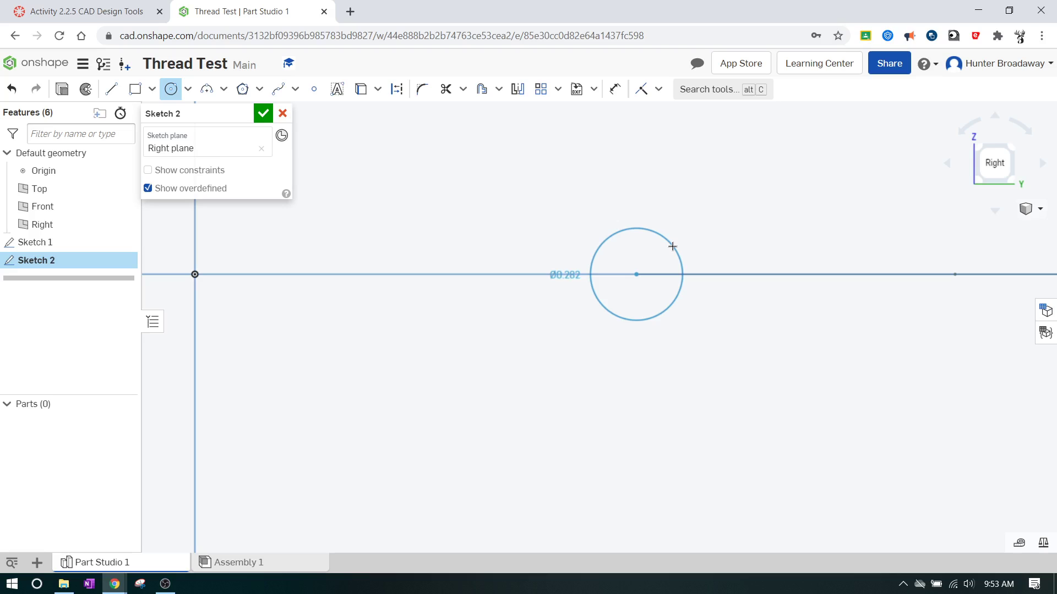
left_click(672, 246)
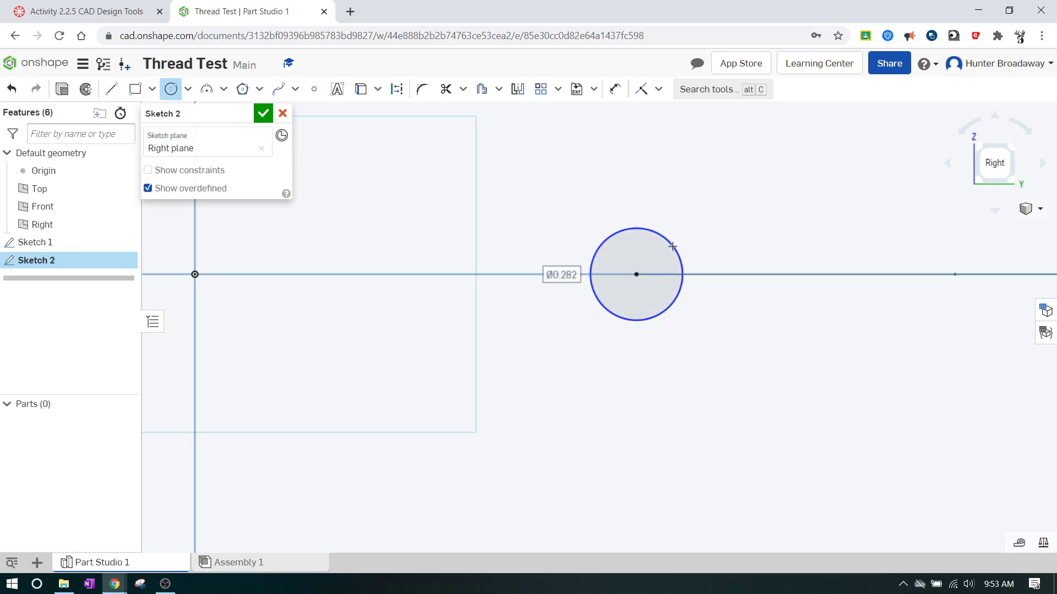
type("0.")
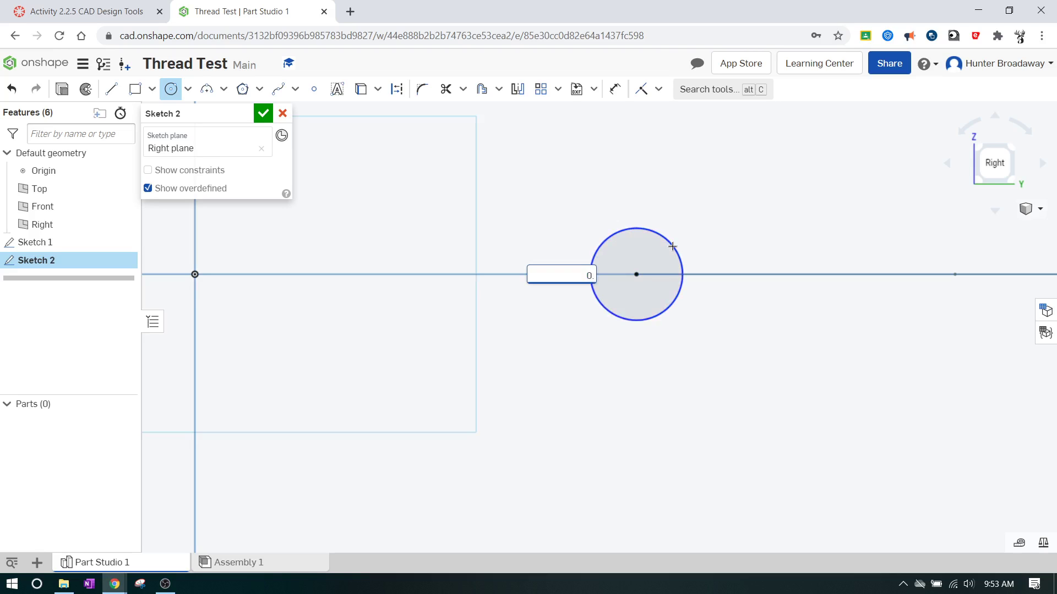
type("37")
key("Return")
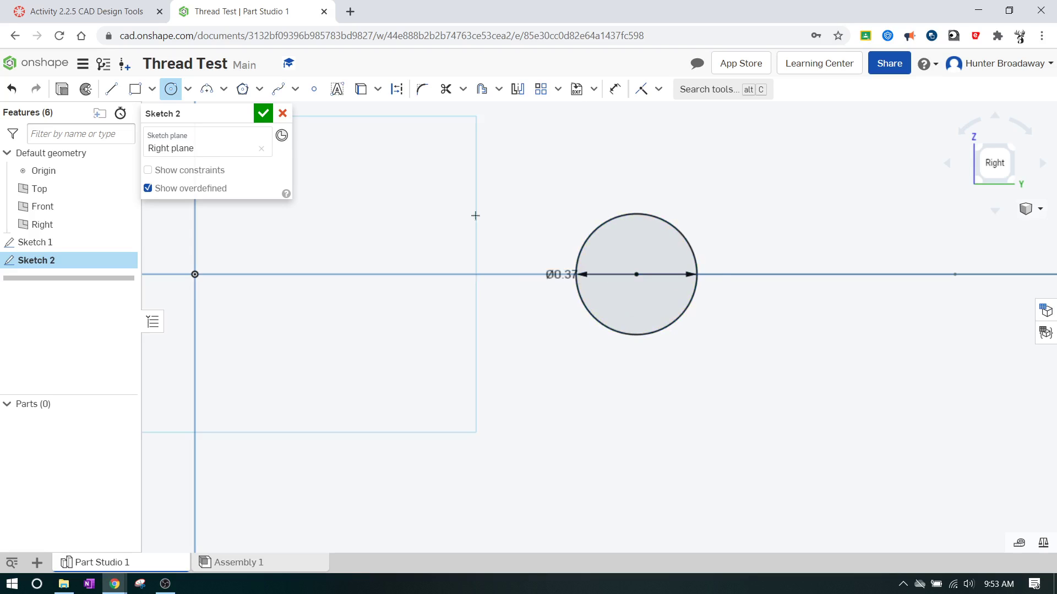
left_click(263, 113)
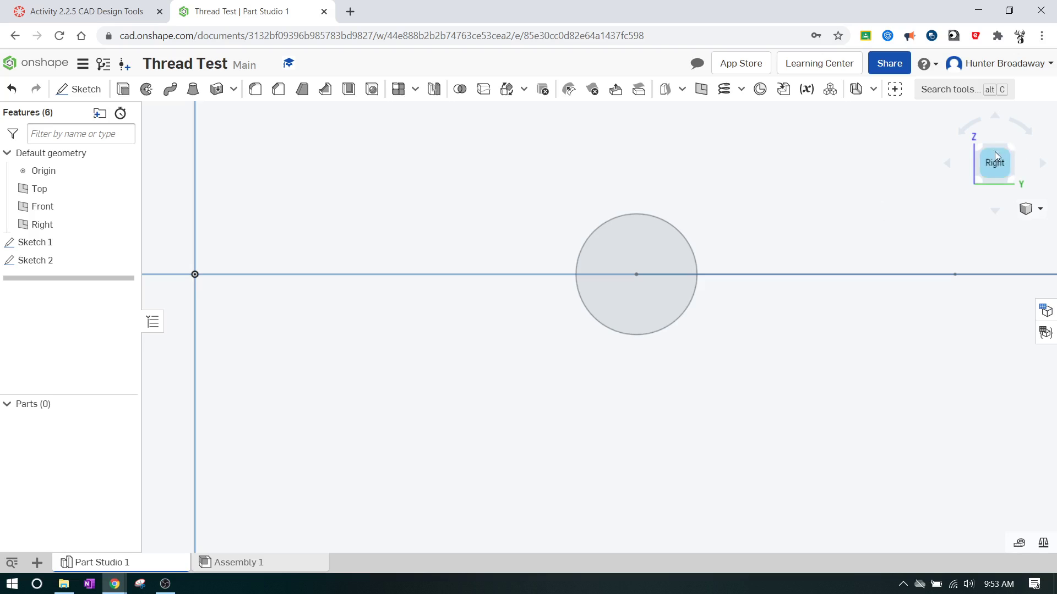
key("shift+7")
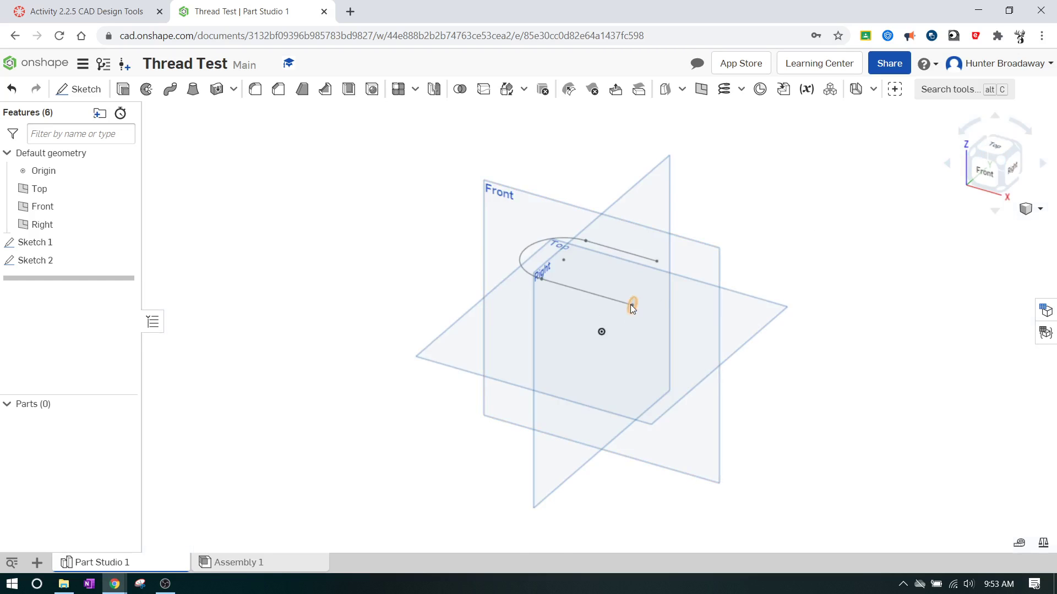
scroll(633, 306, "up", 5)
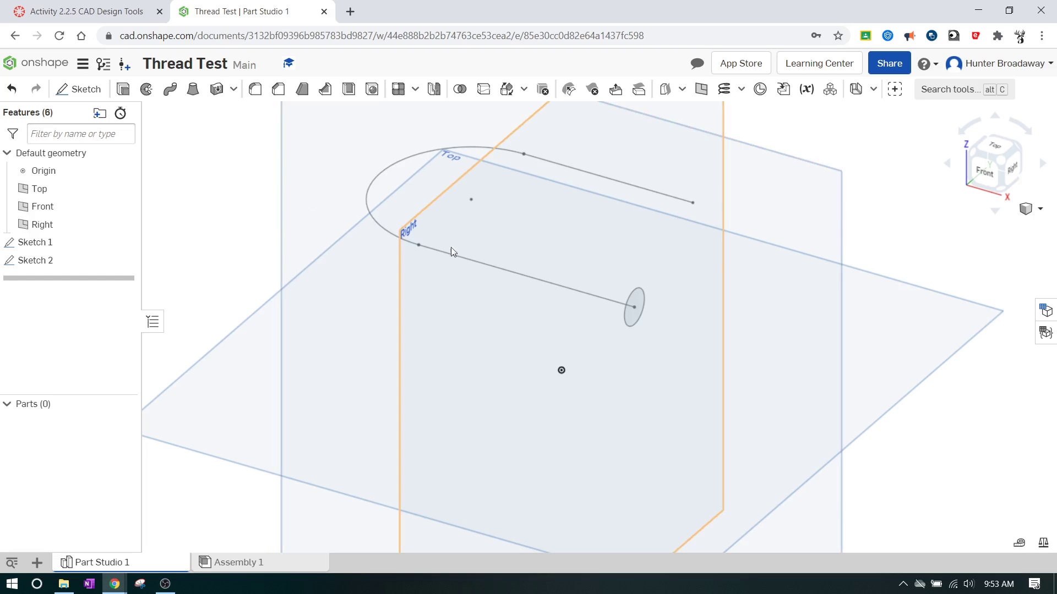
left_click(172, 92)
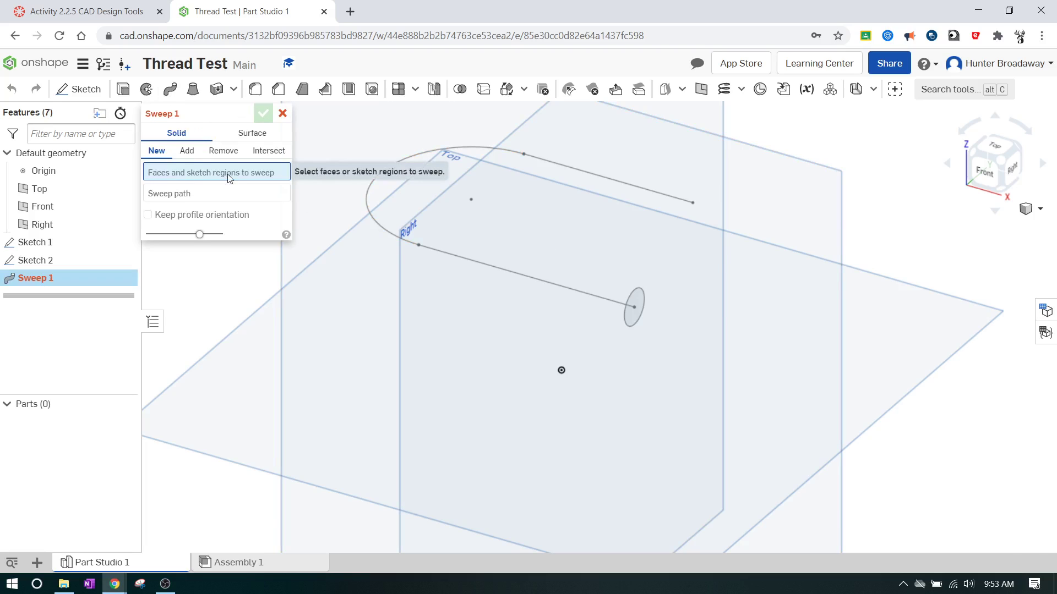
left_click(642, 298)
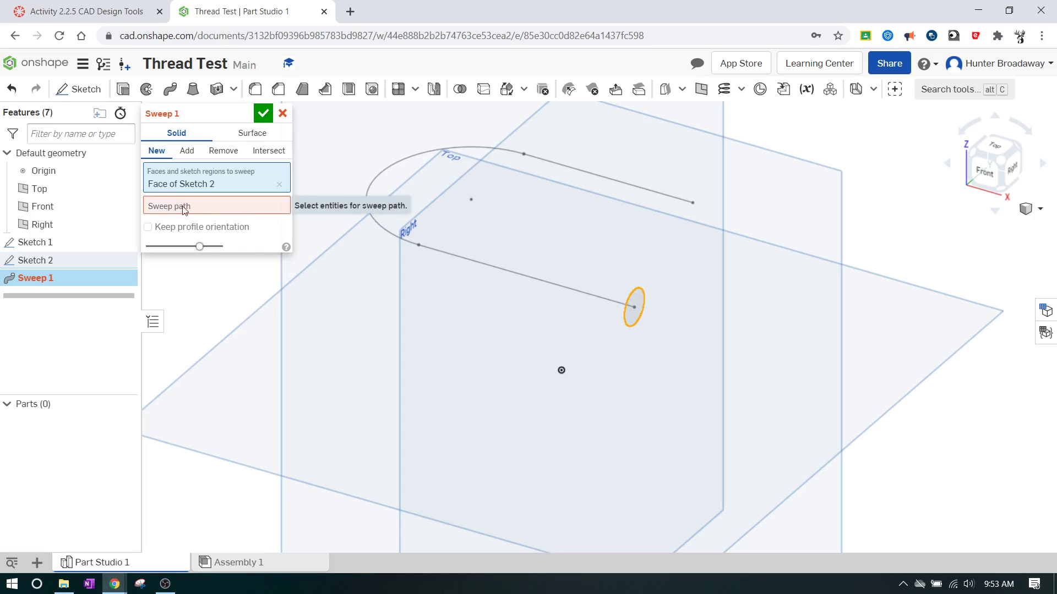
left_click(230, 211)
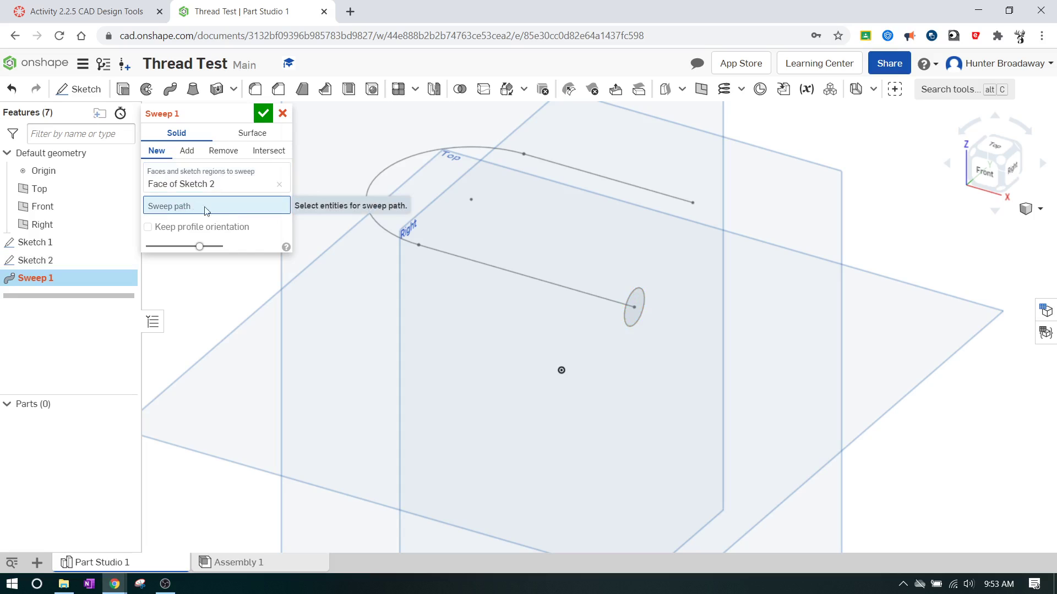
left_click(505, 270)
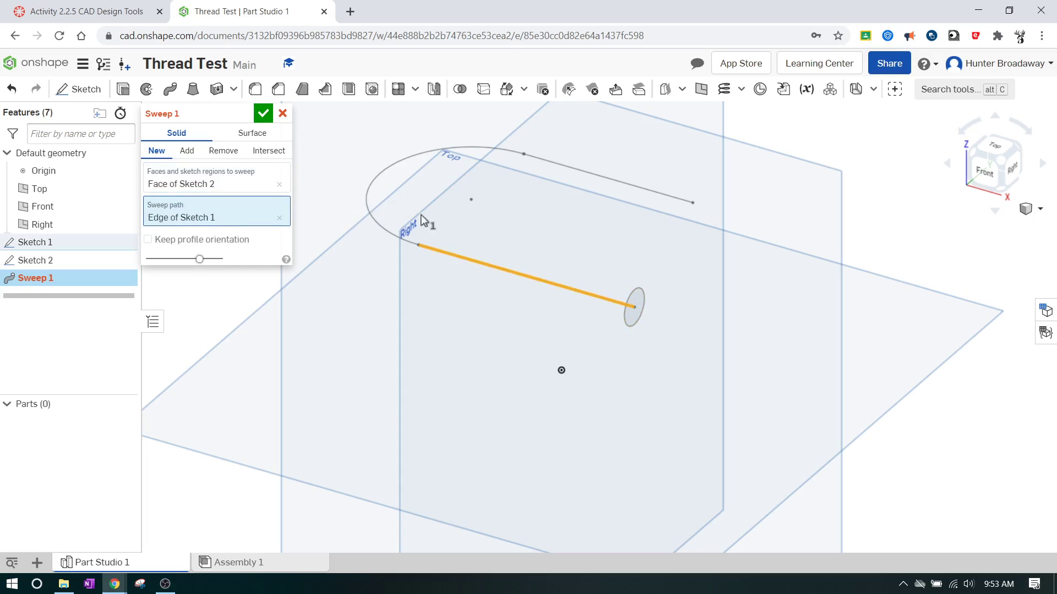
left_click(385, 180)
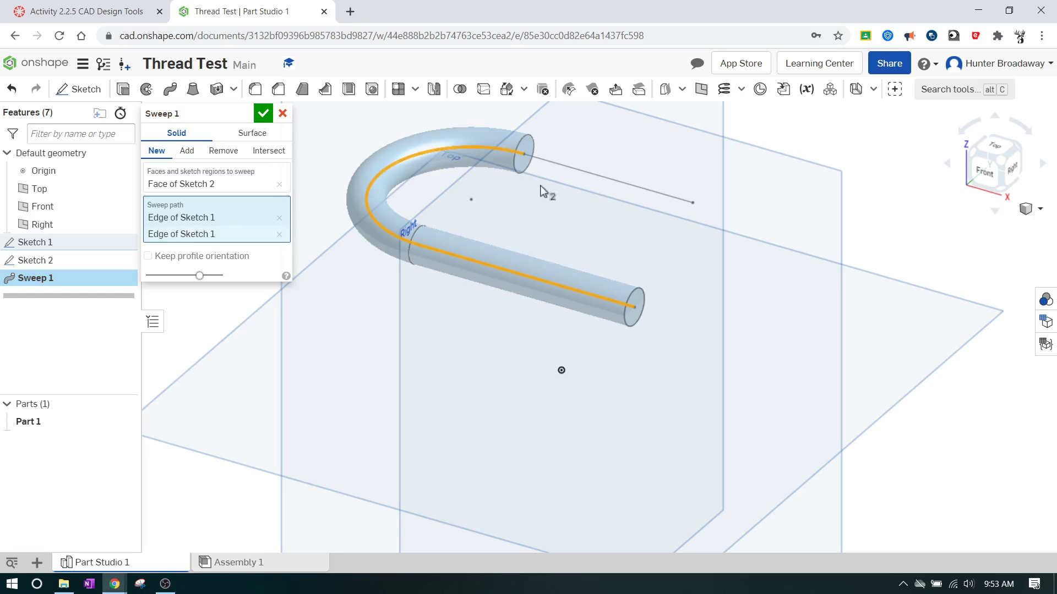
left_click(612, 182)
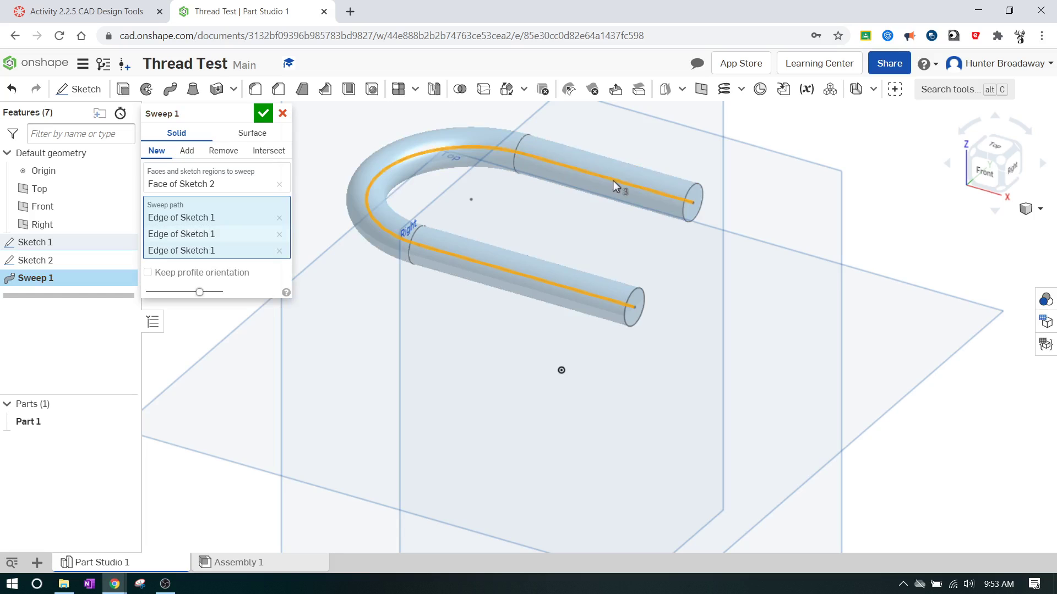
left_click(262, 114)
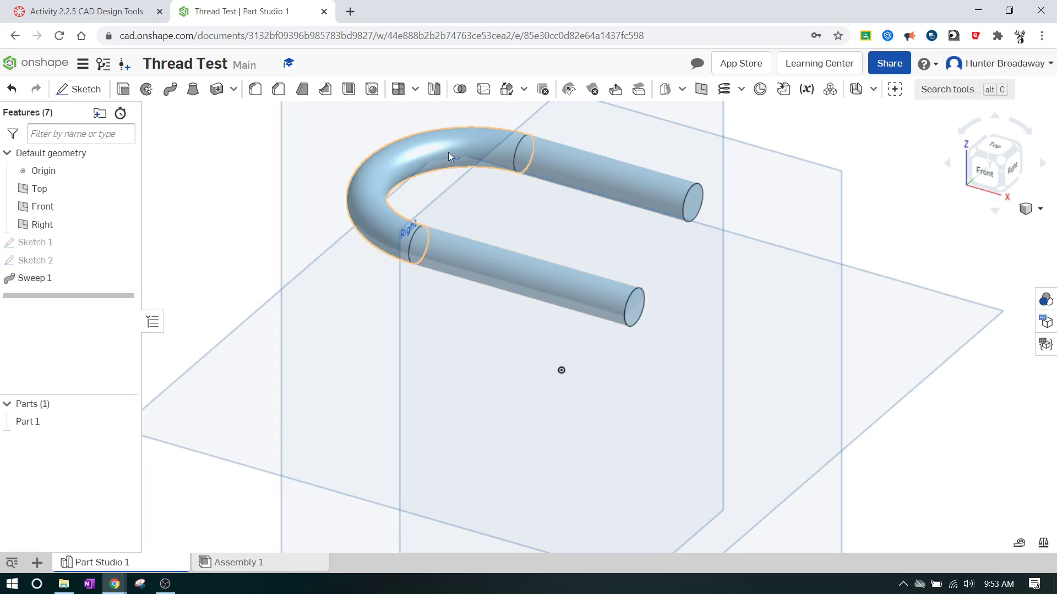
key("f")
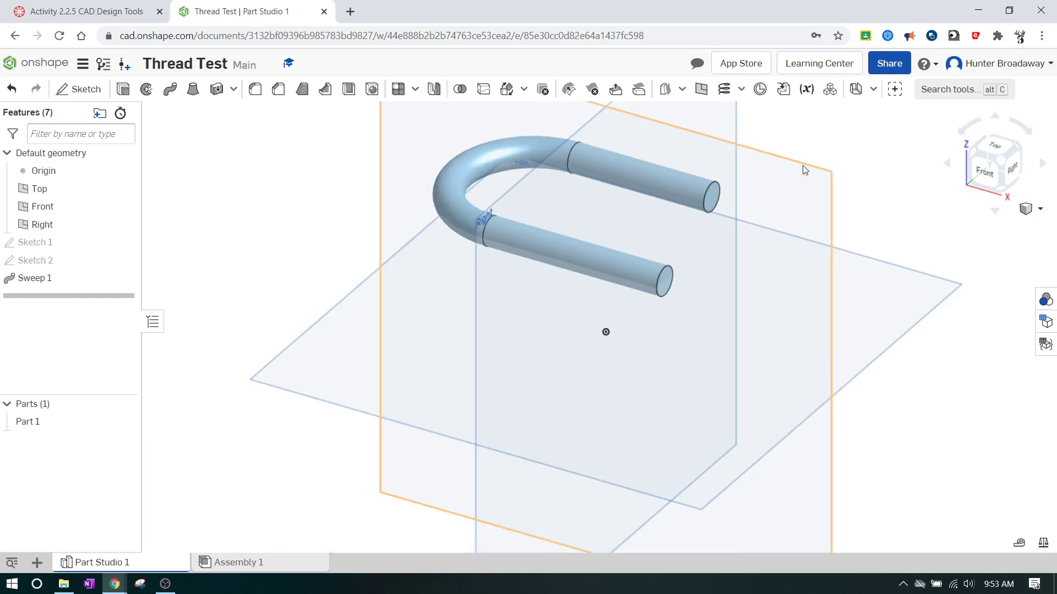
Step: Zoom in on the tube ends and start an Extrude feature
scroll(633, 316, "up", 5)
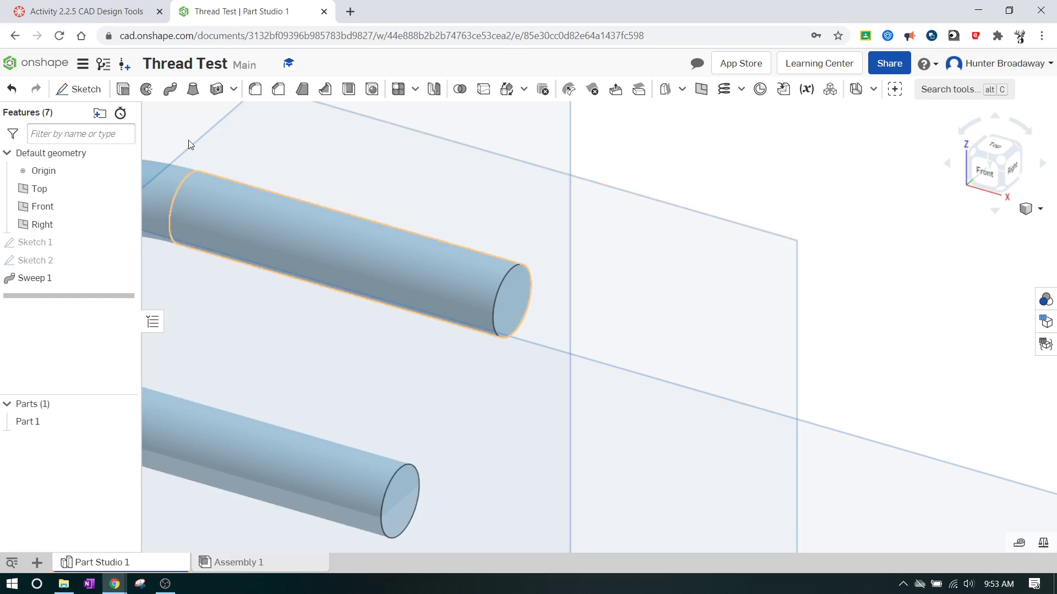
left_click(124, 91)
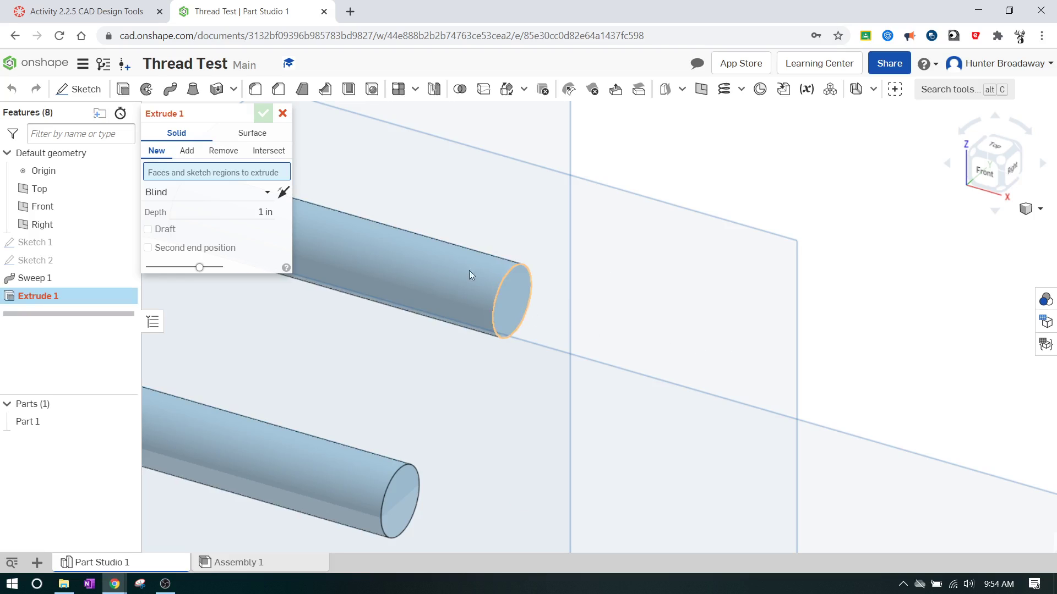
Step: Extrude the tube's end face to a depth of 0.25 in
left_click(518, 306)
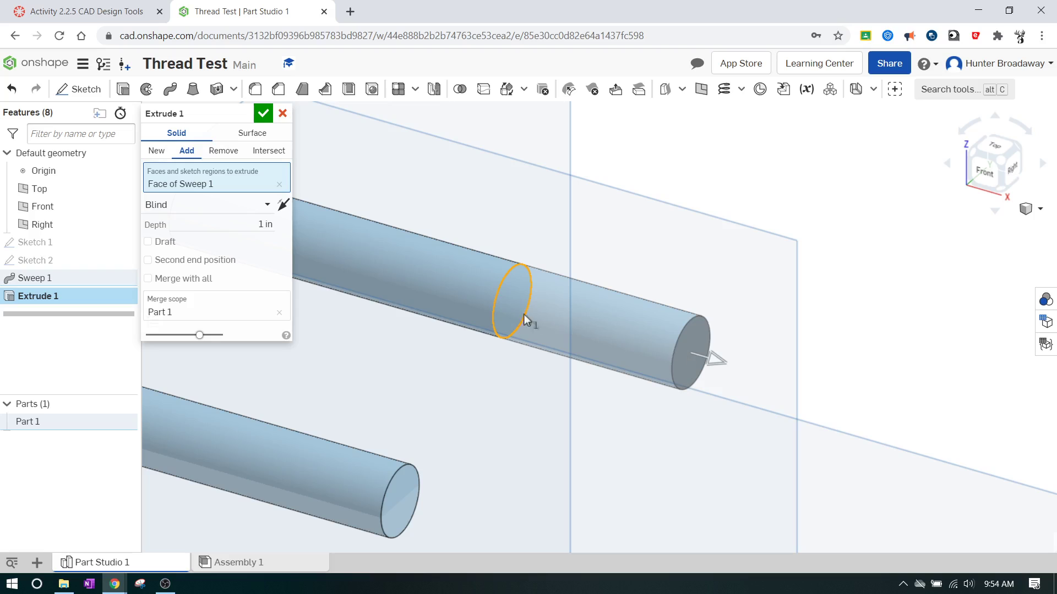
left_click(252, 225)
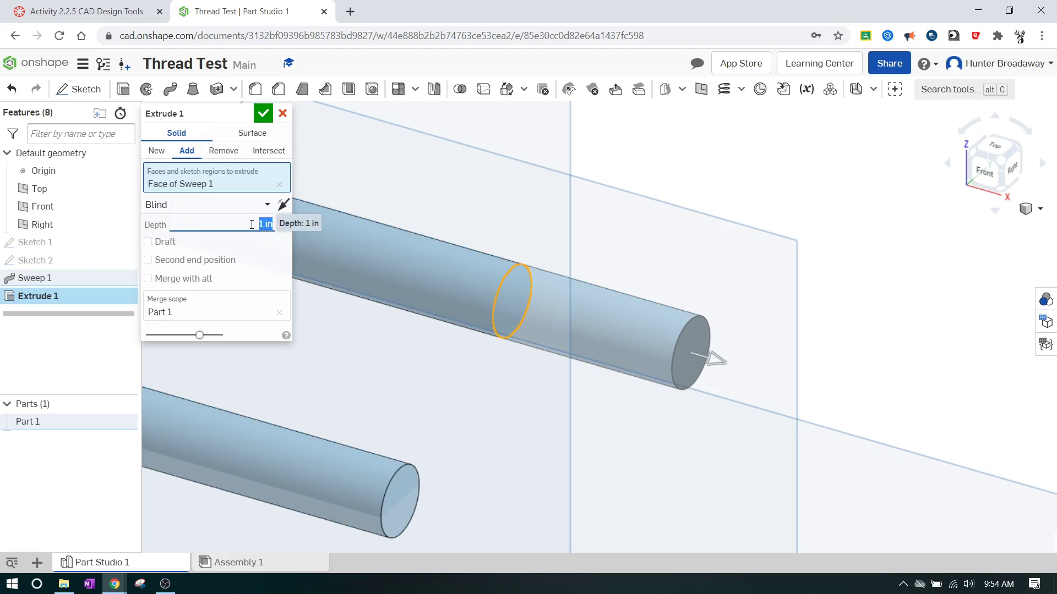
type(".25")
Step: Enable draft on the extrusion, try -6 deg, then set it to 3 deg
left_click(172, 243)
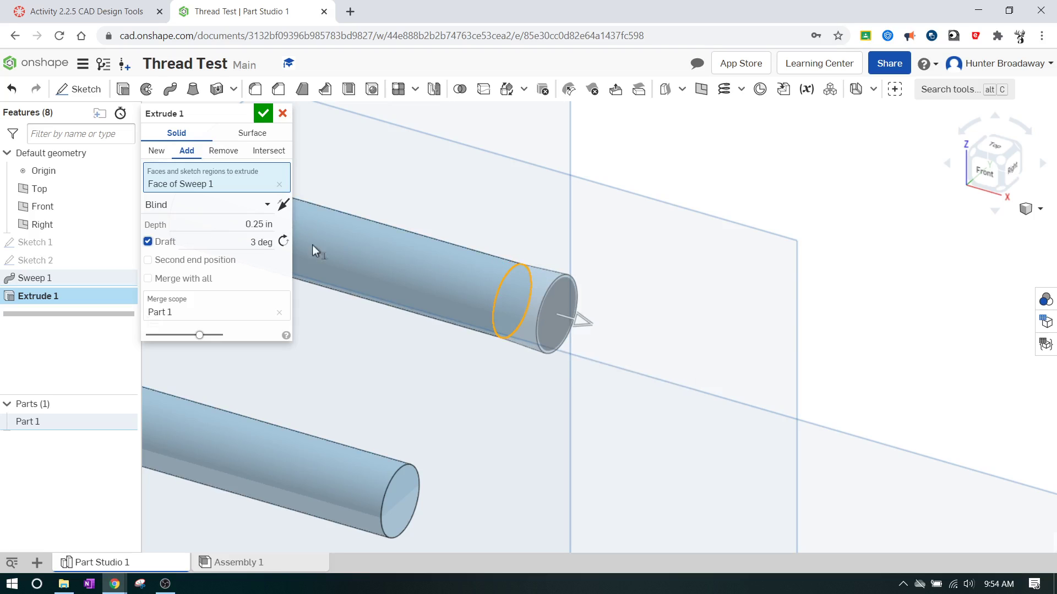
left_click(260, 243)
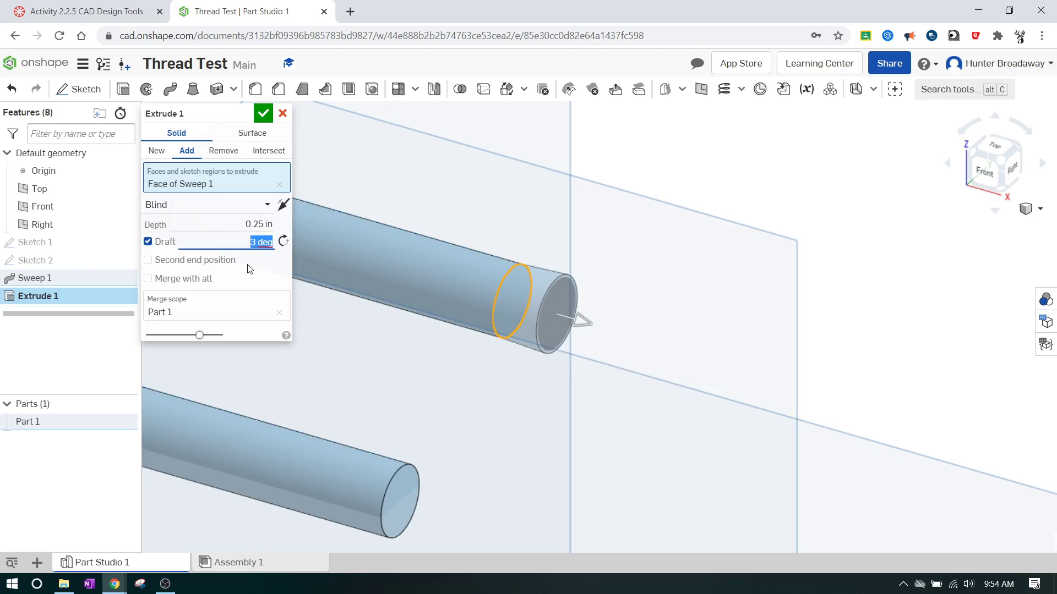
type("-6")
key("Return")
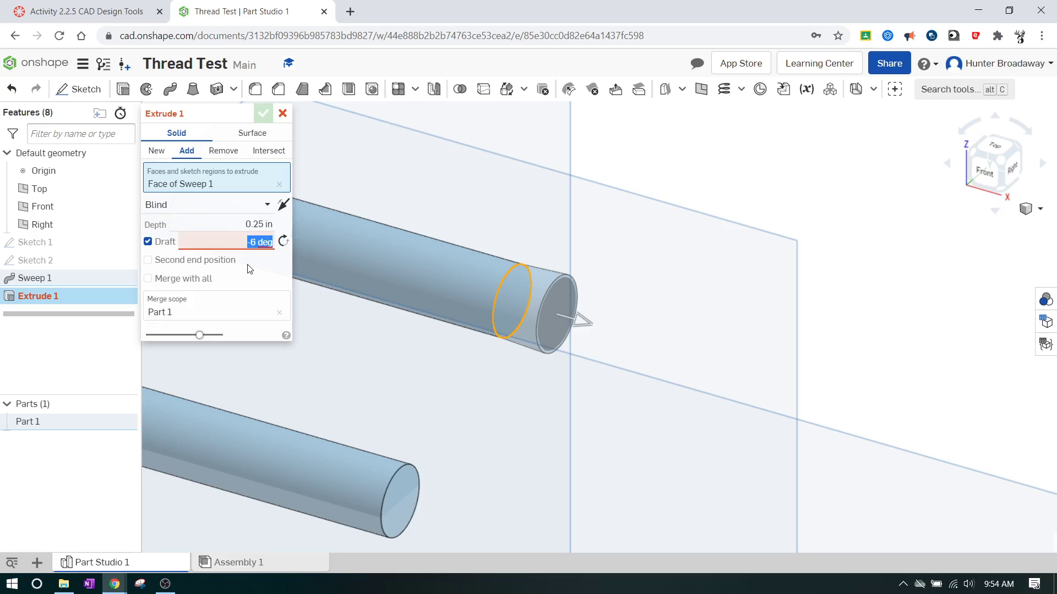
key("BackSpace")
type("3")
key("Return")
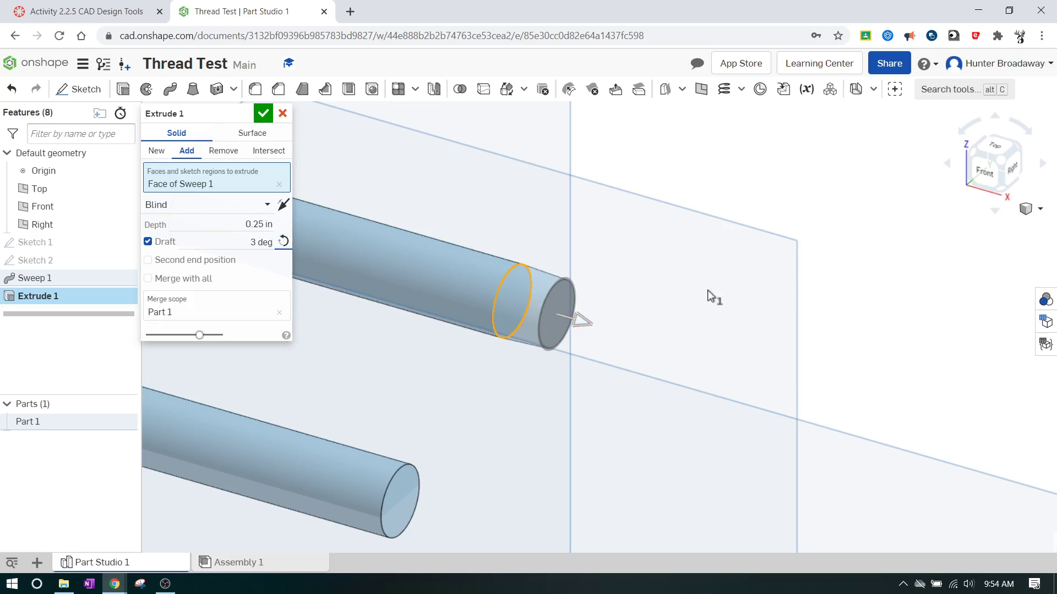
Step: Change the extrusion's draft angle to 10 deg, checking the taper from above
left_click(1003, 153)
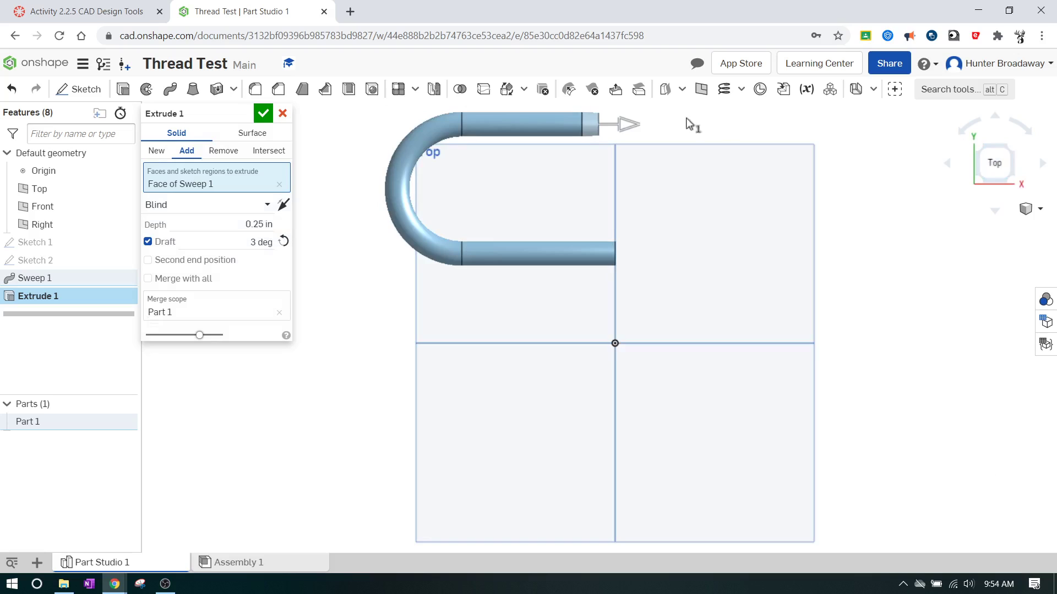
scroll(619, 137, "up", 5)
middle_click_drag(656, 160, 630, 283)
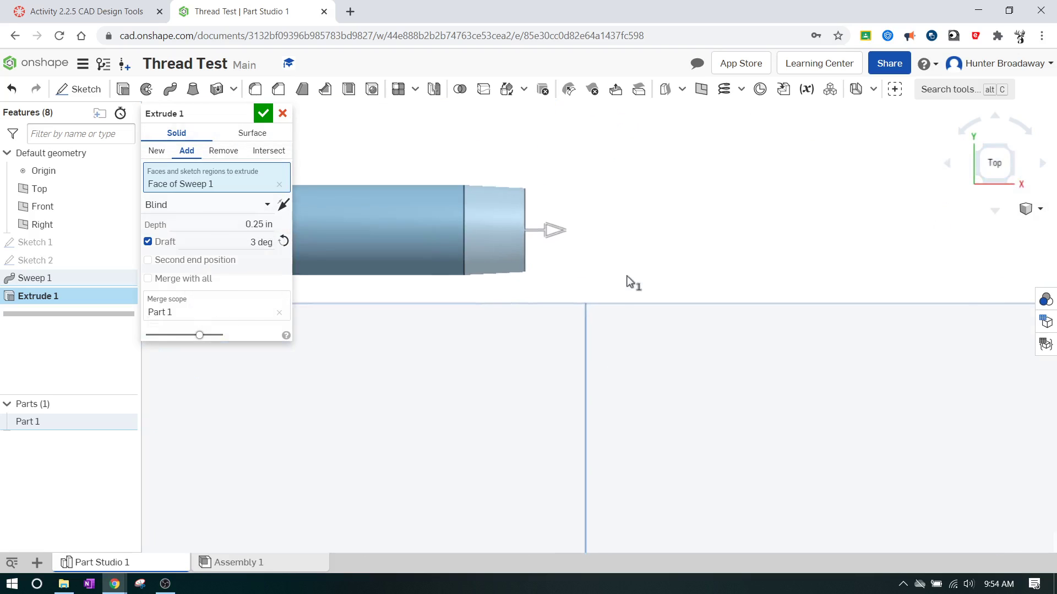
left_click(259, 242)
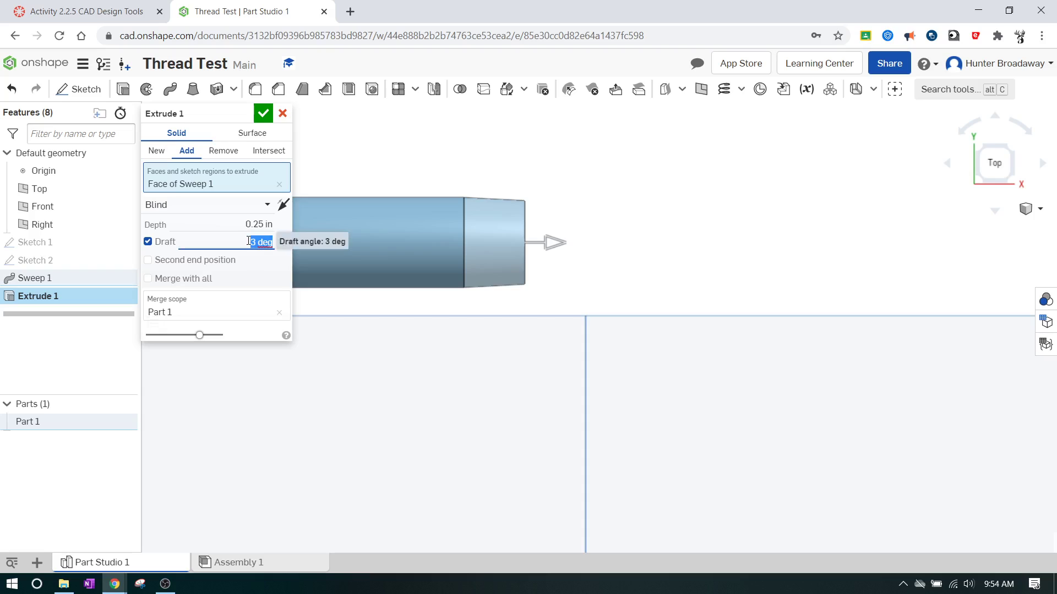
type("6")
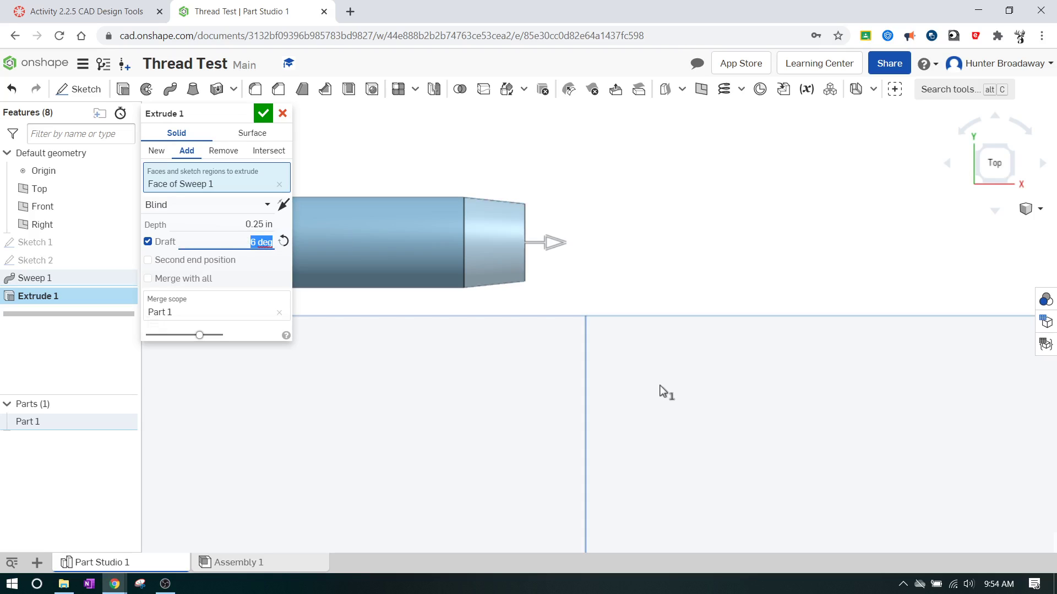
type("10")
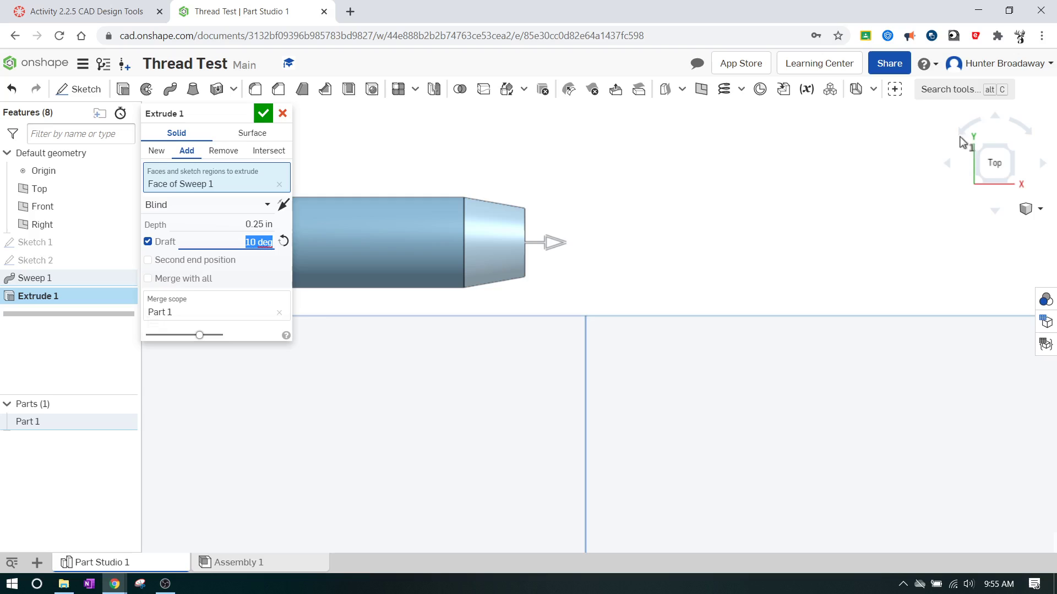
left_click(1030, 155)
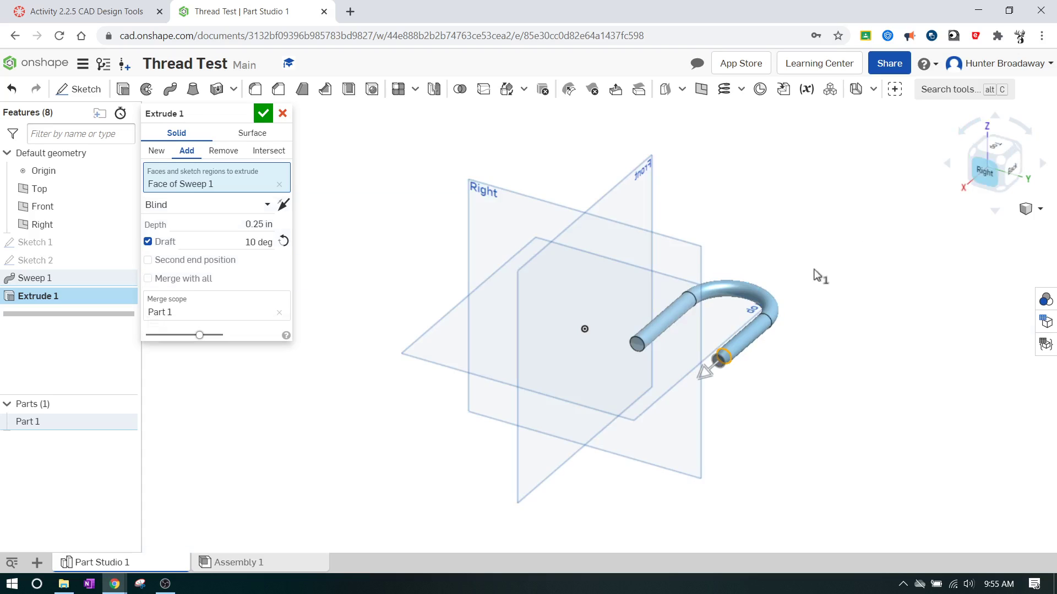
left_click(971, 147)
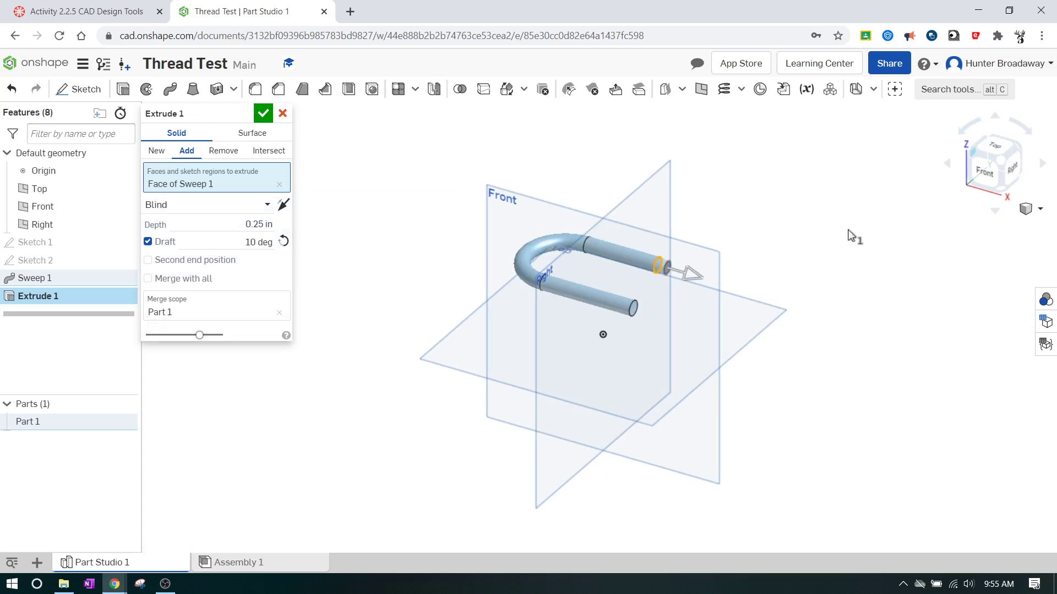
scroll(538, 300, "up", 5)
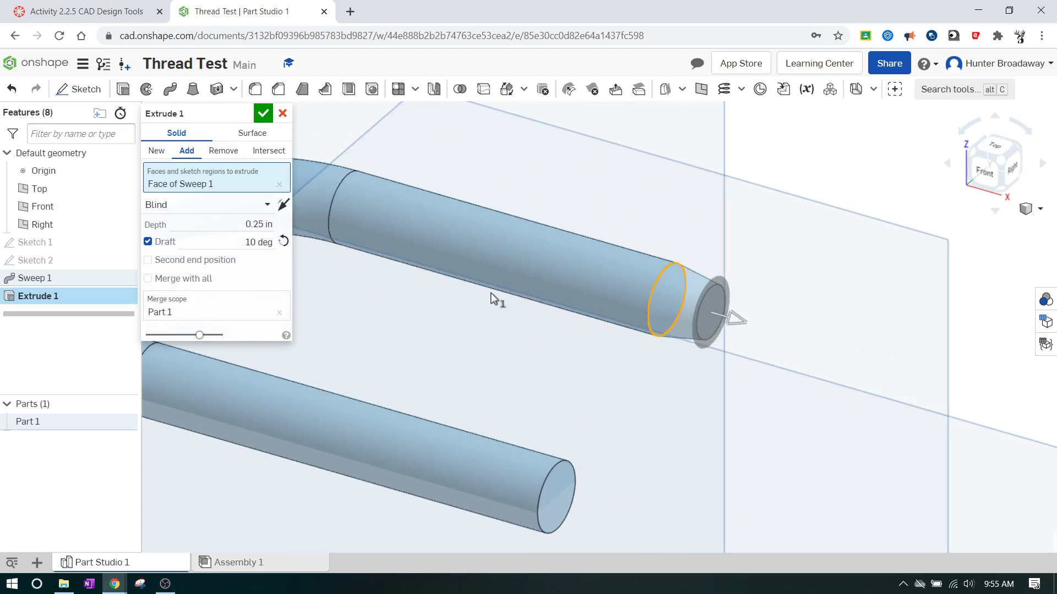
left_click(264, 114)
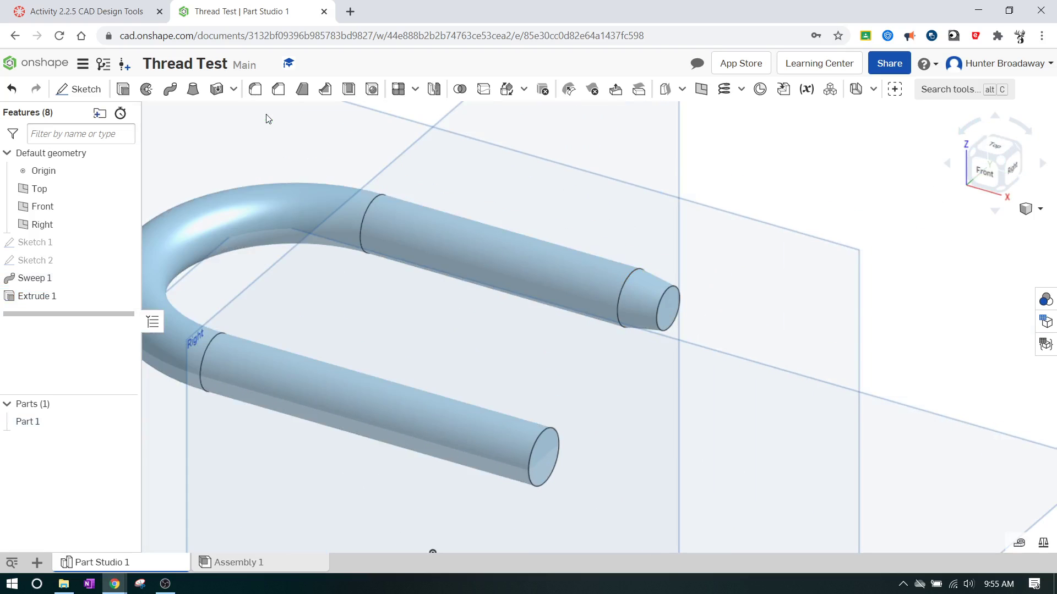
scroll(510, 329, "down", 2)
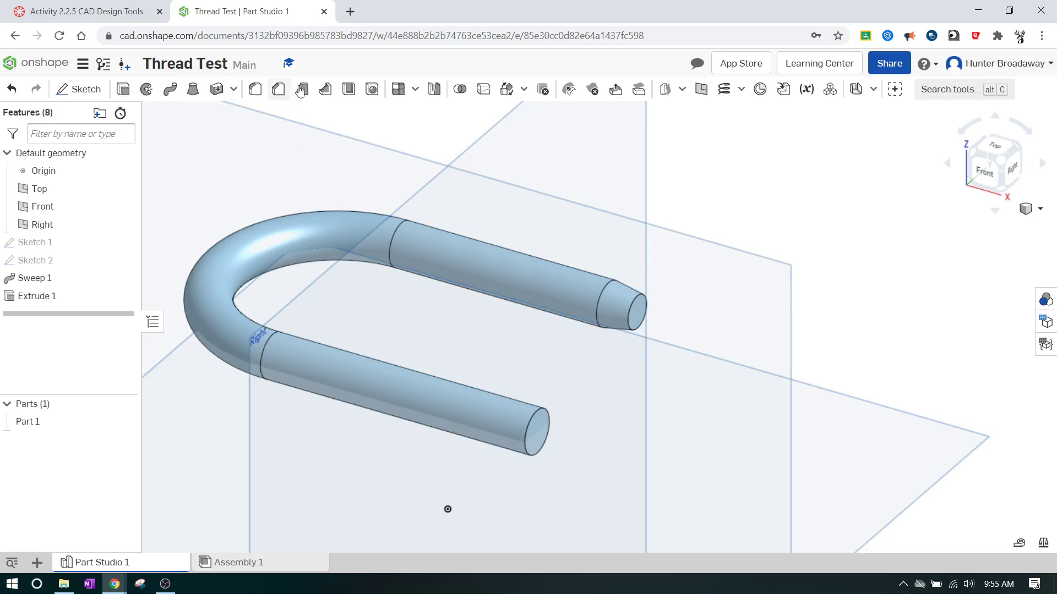
Step: Shell the part, removing both tube end faces, with a 0.05 in wall
left_click(350, 90)
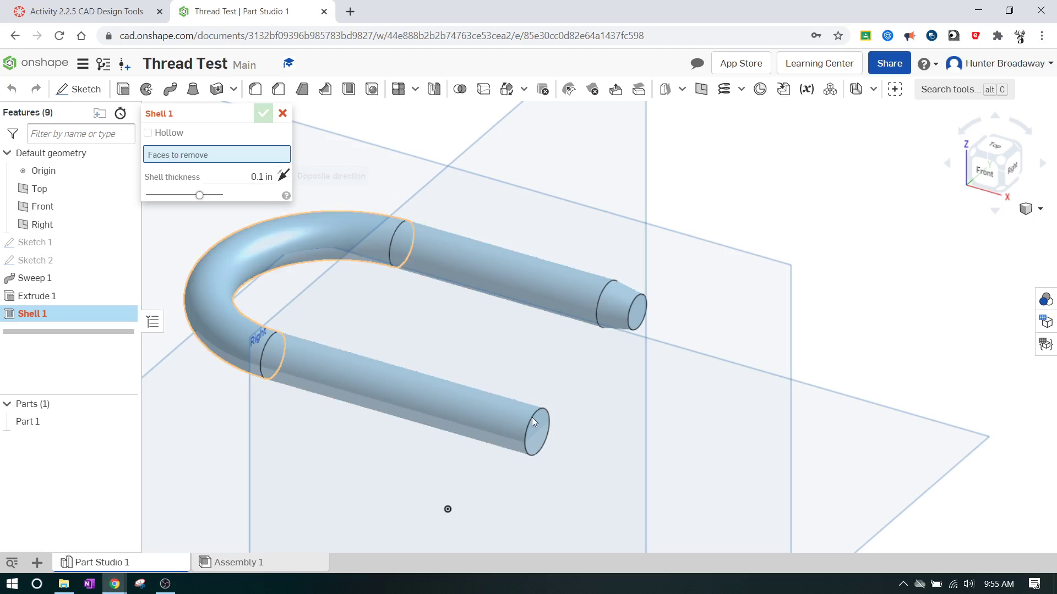
left_click(541, 436)
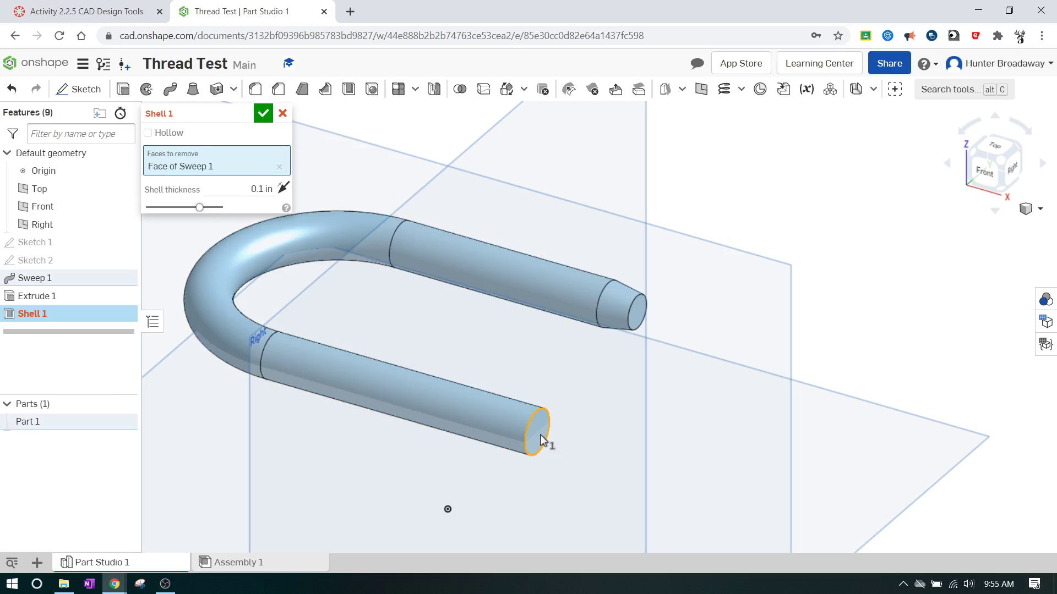
left_click(637, 325)
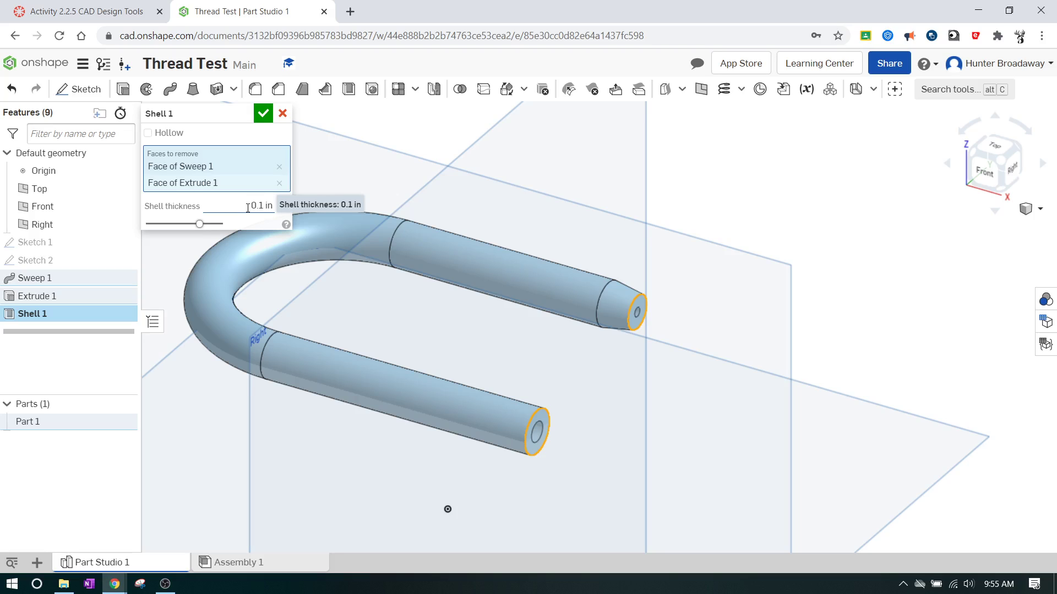
left_click(248, 207)
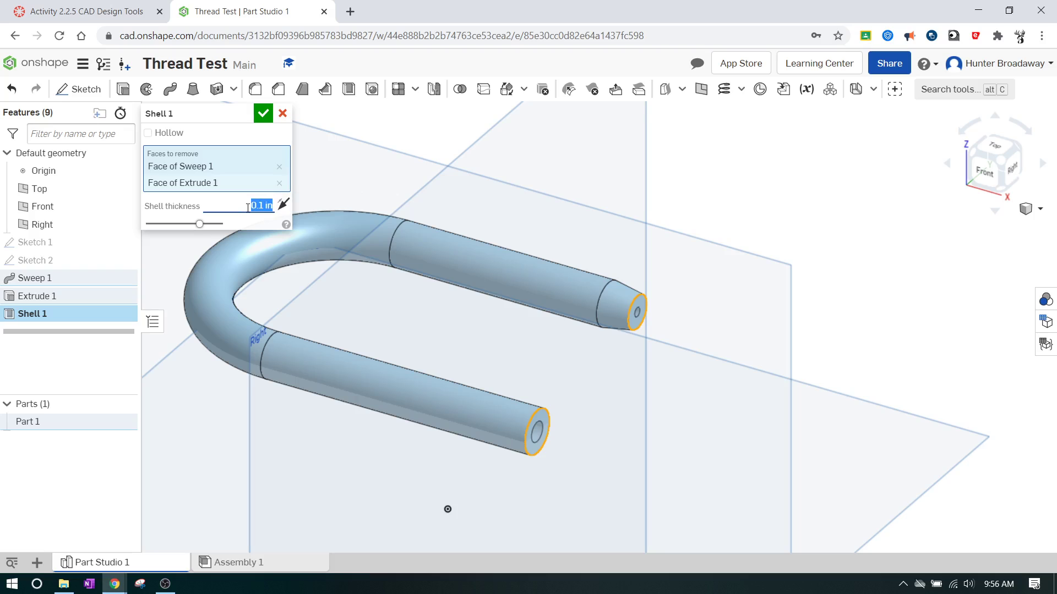
type(".05")
key("Return")
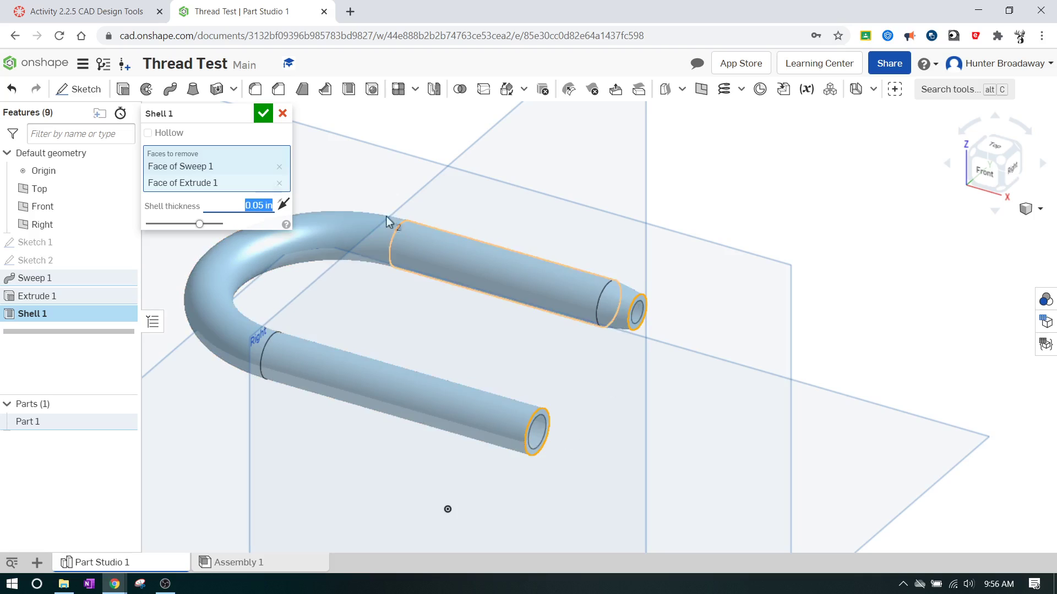
Step: Accept Shell 1 to leave a hollow, open-ended U tube
left_click(263, 115)
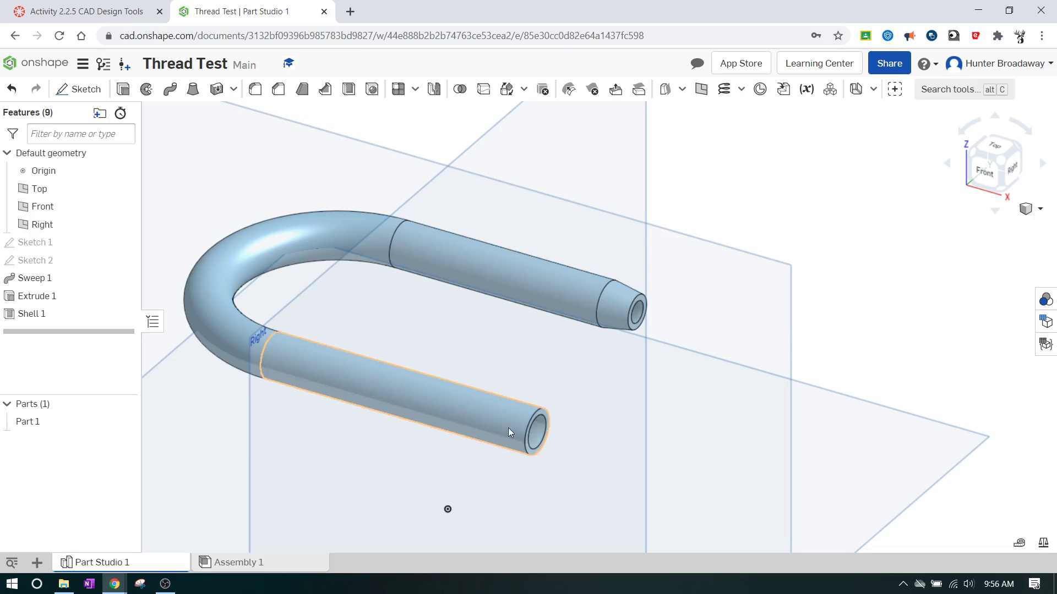
left_click(159, 589)
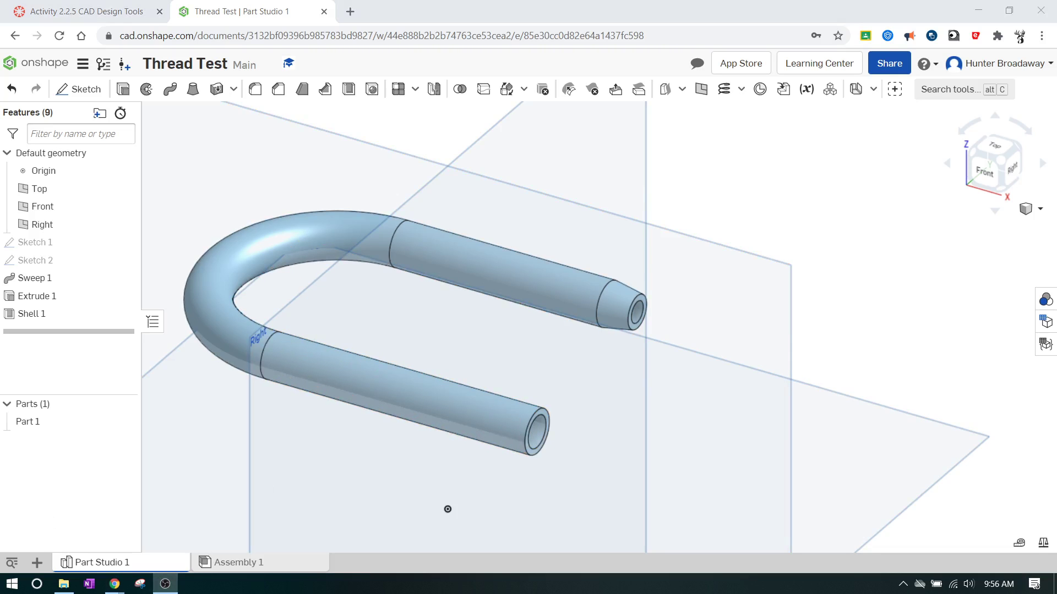